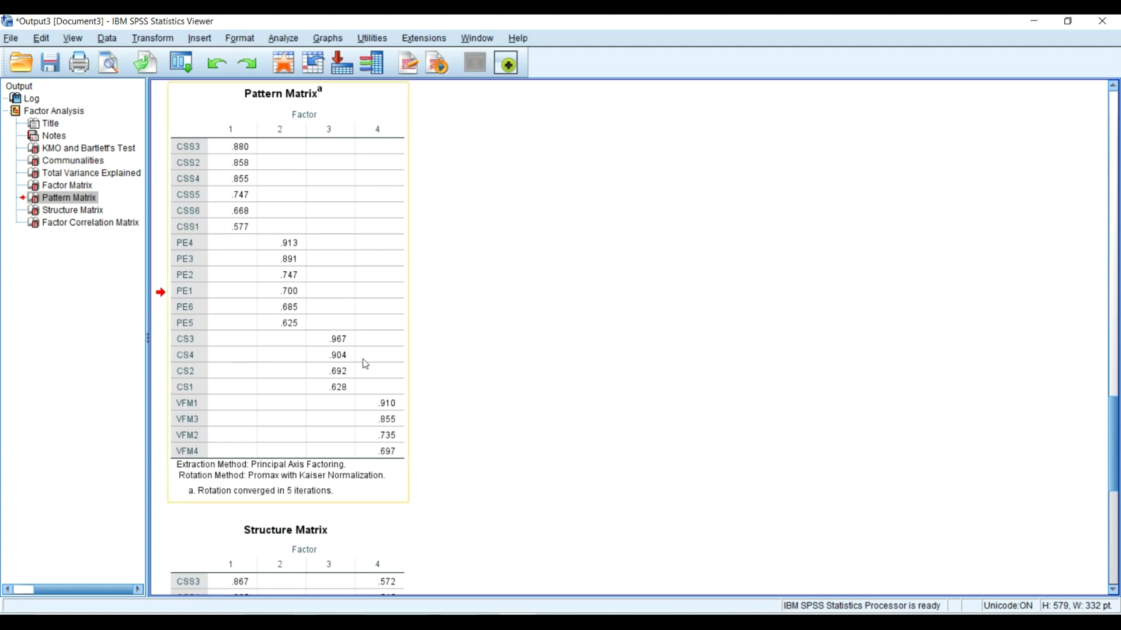
# Rerun the factor analysis with sorting by size and suppression of small coefficients turned off.
pyautogui.scroll(3, 350, 308)
pyautogui.scroll(-3, 350, 307)
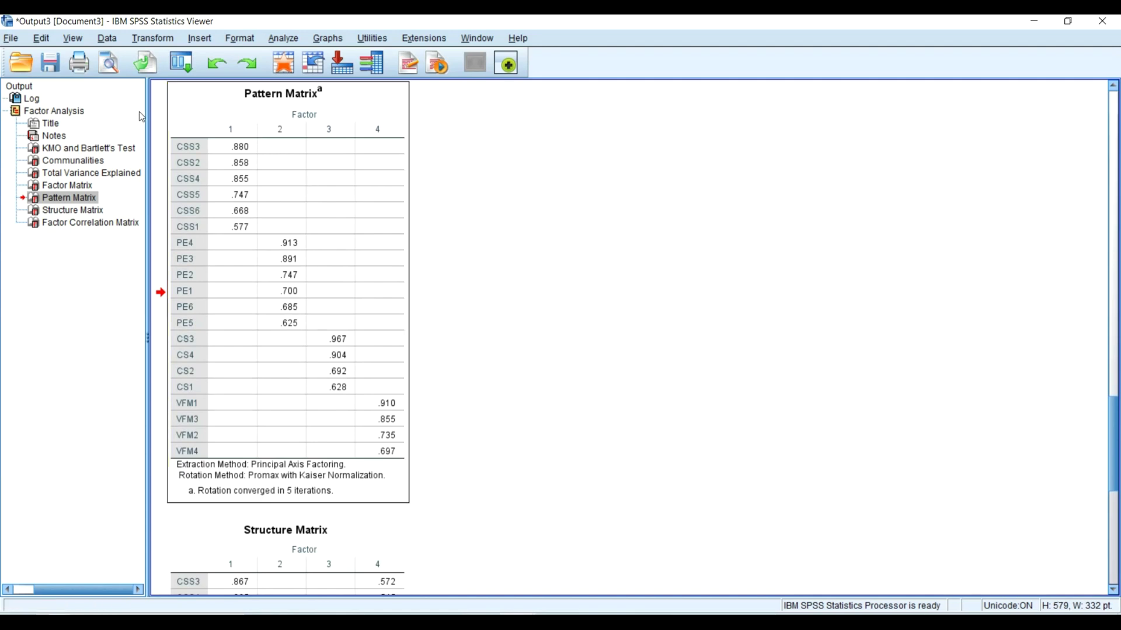
pyautogui.click(179, 60)
pyautogui.click(210, 89)
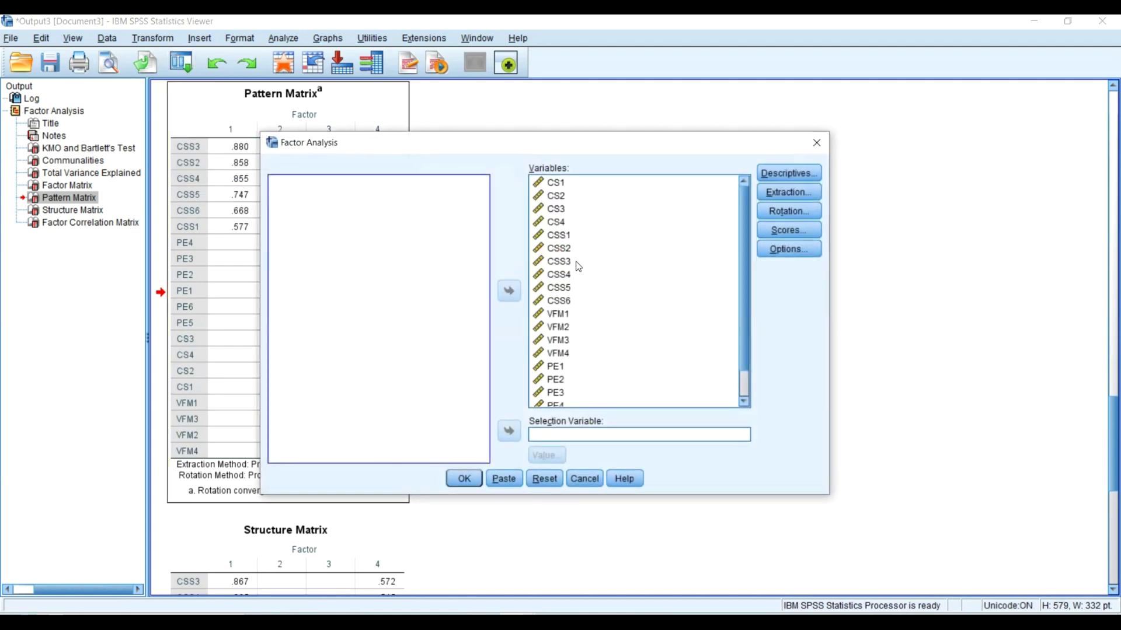
pyautogui.click(786, 250)
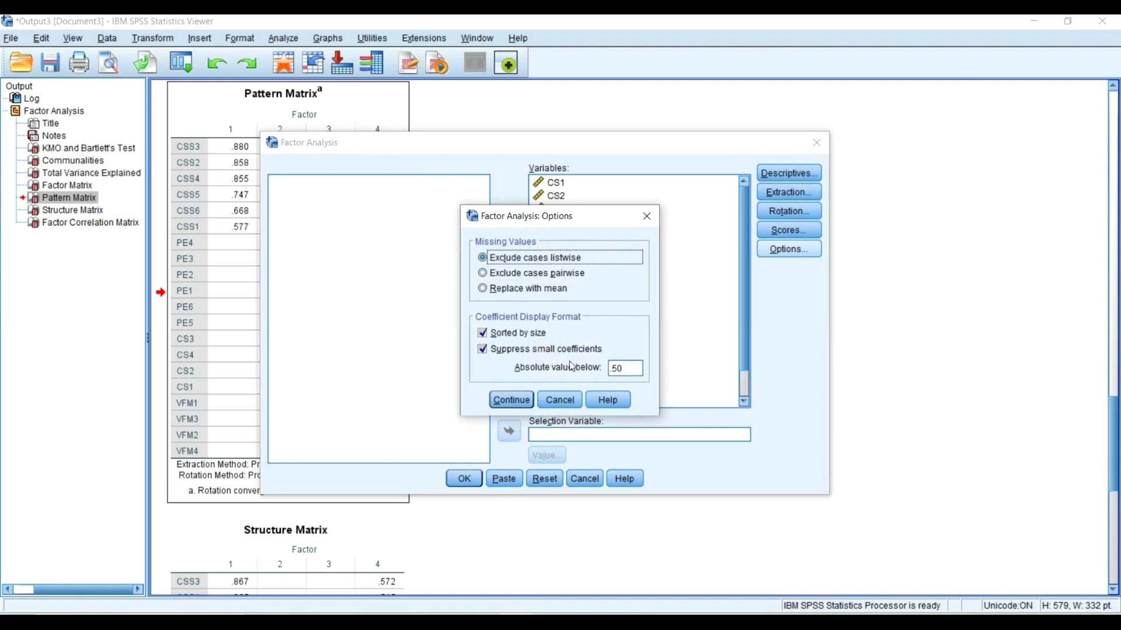
pyautogui.click(542, 336)
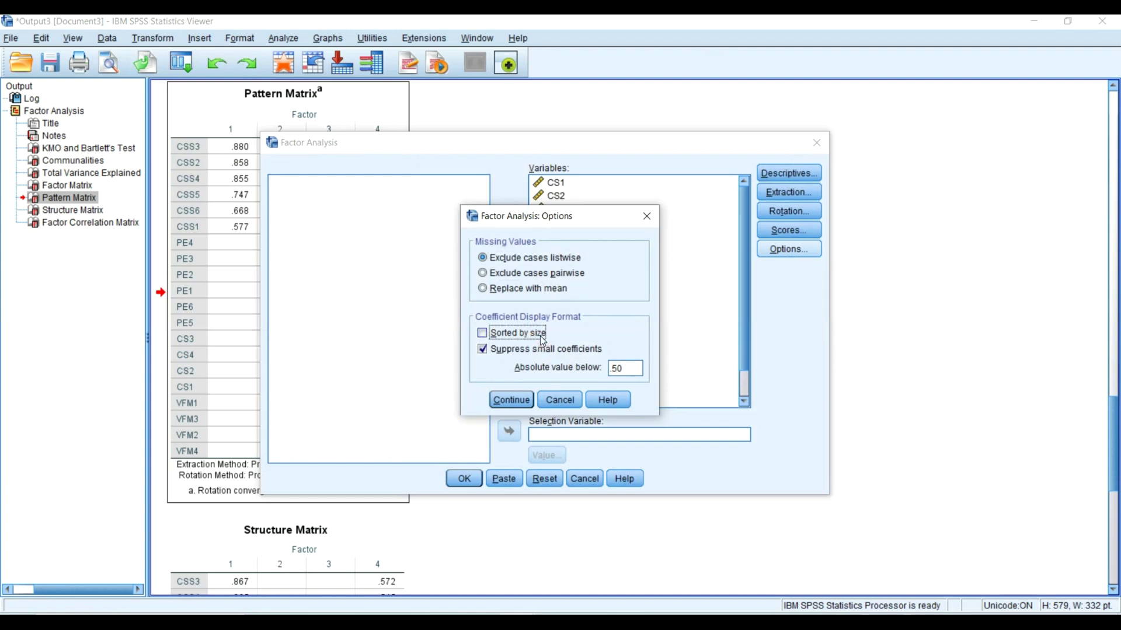
pyautogui.click(532, 349)
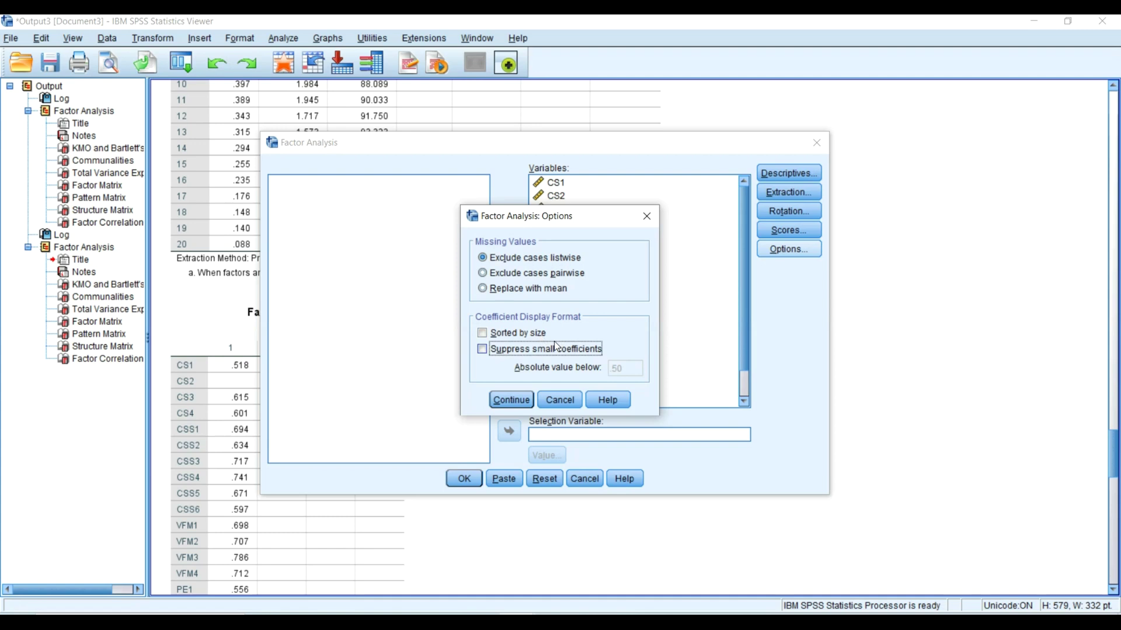
pyautogui.click(513, 400)
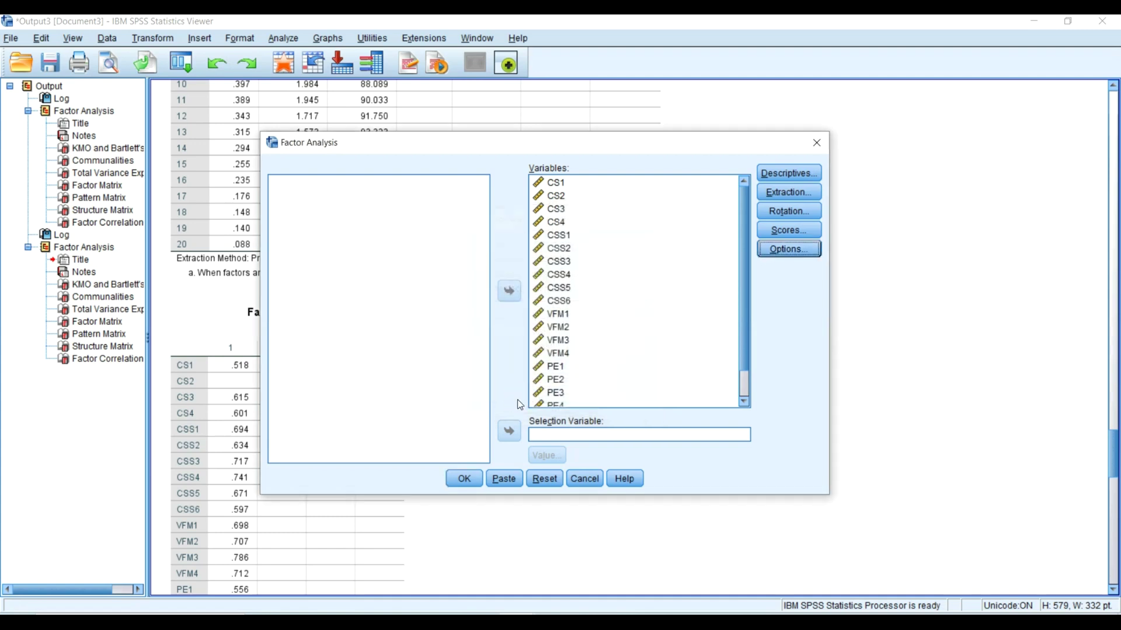
pyautogui.click(465, 479)
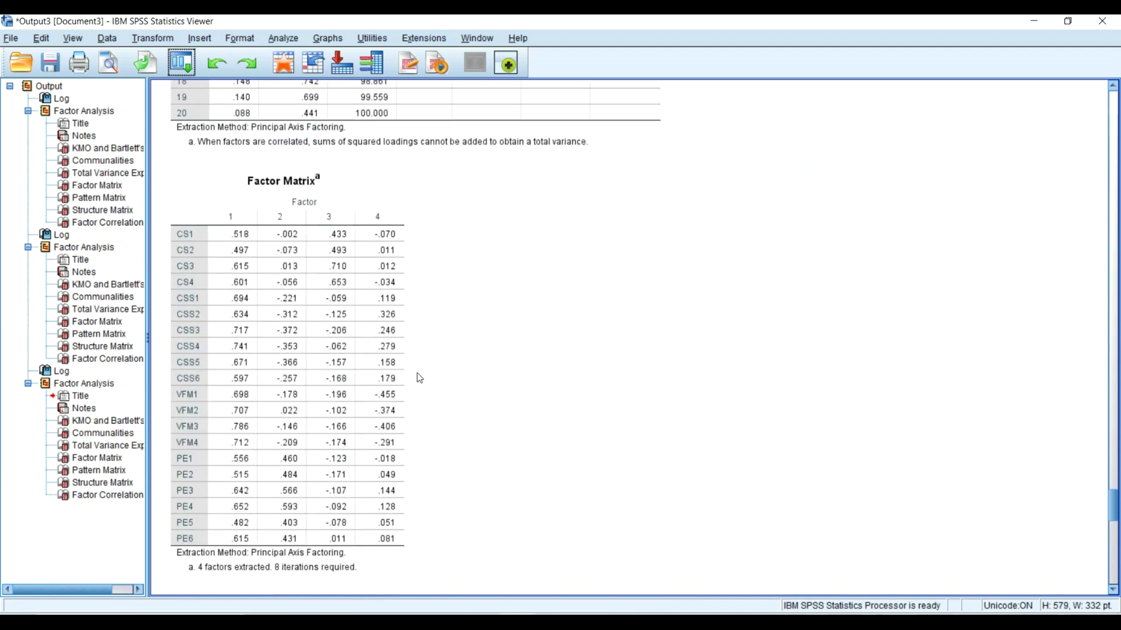
# Copy the new unsuppressed Pattern Matrix table from the SPSS output and paste it into the Product Experience Tutorial document in Word.
pyautogui.scroll(-10, 324, 328)
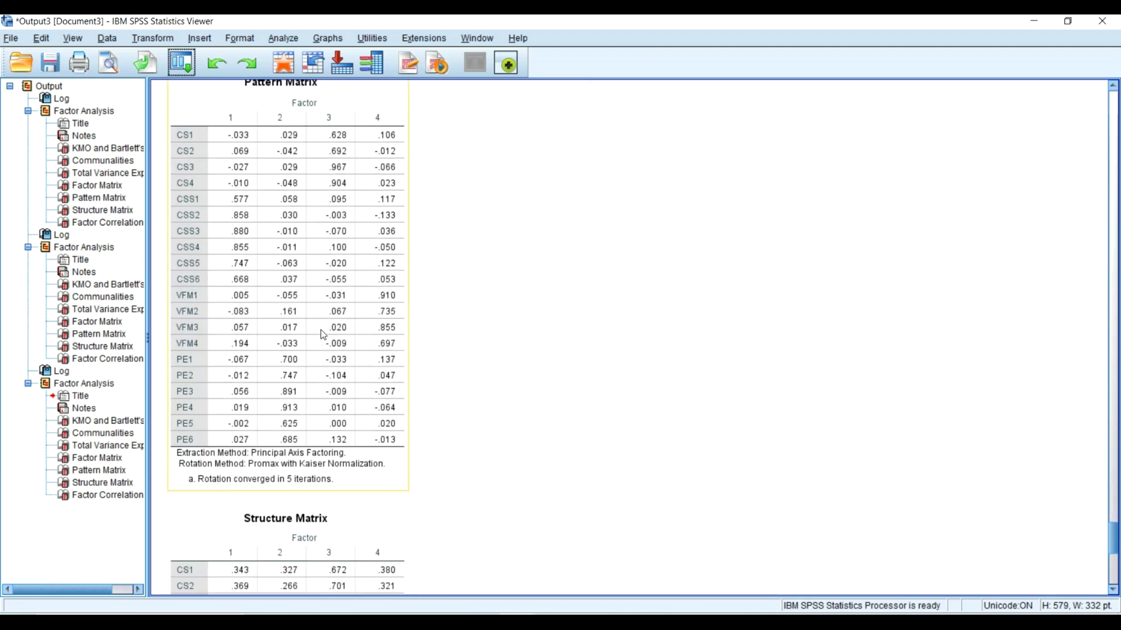
pyautogui.scroll(3, 321, 315)
pyautogui.click(317, 286)
pyautogui.rightClick(317, 286)
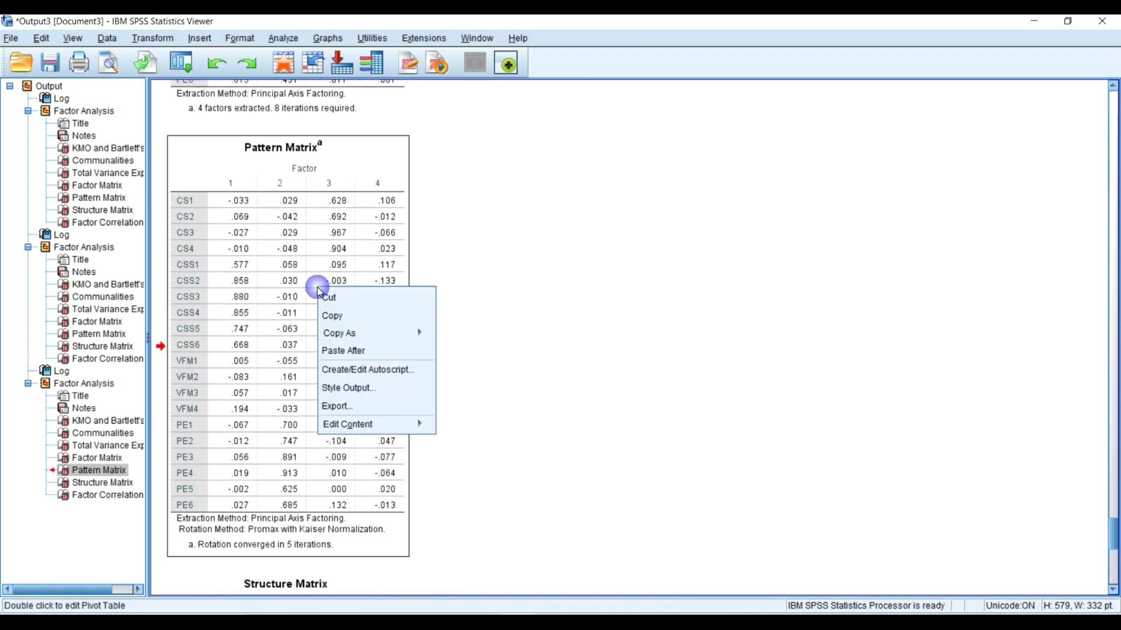
pyautogui.click(339, 313)
pyautogui.scroll(-10, 389, 330)
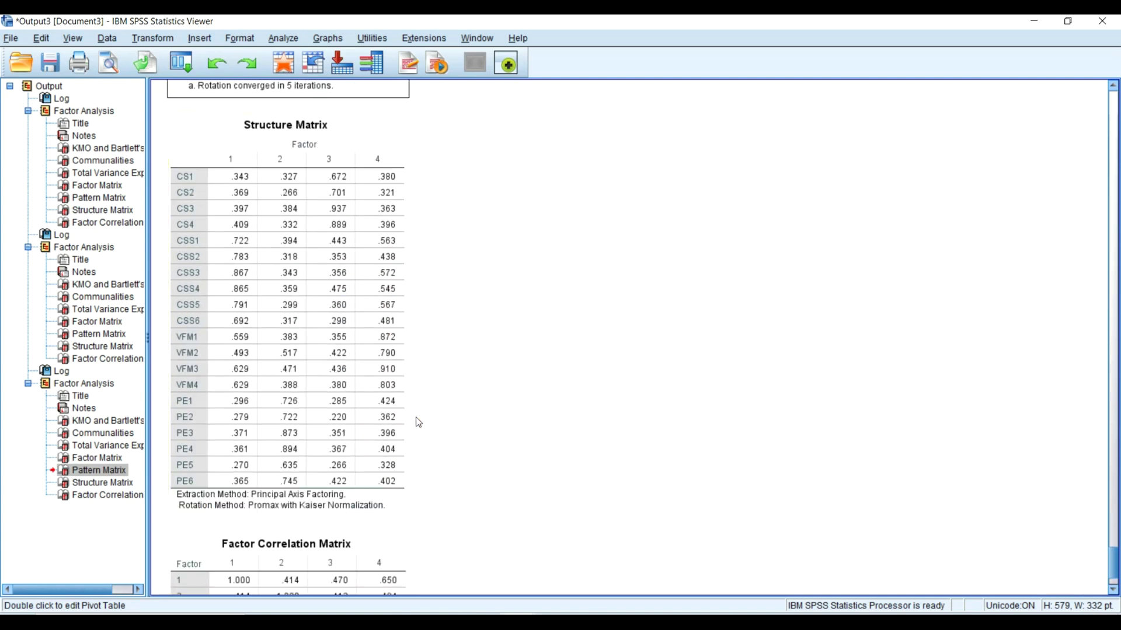
pyautogui.hotkey('alt', 'Tab')
pyautogui.hotkey('ctrl', 'v')
pyautogui.scroll(10, 428, 525)
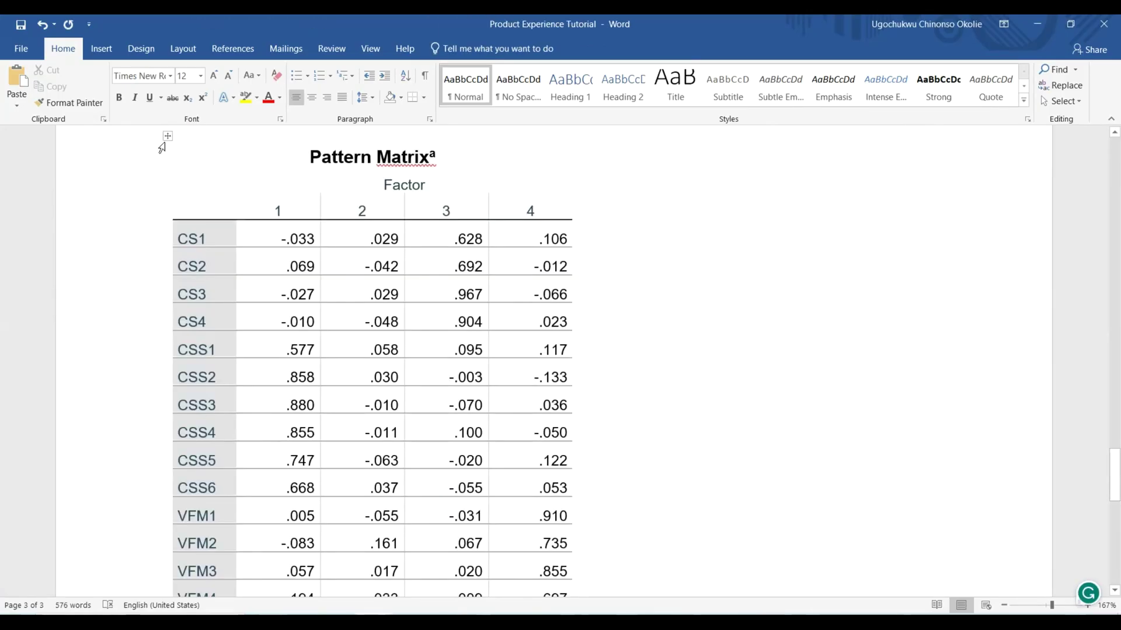
# AutoFit the pasted Pattern Matrix table to the window width.
pyautogui.click(167, 136)
pyautogui.rightClick(167, 135)
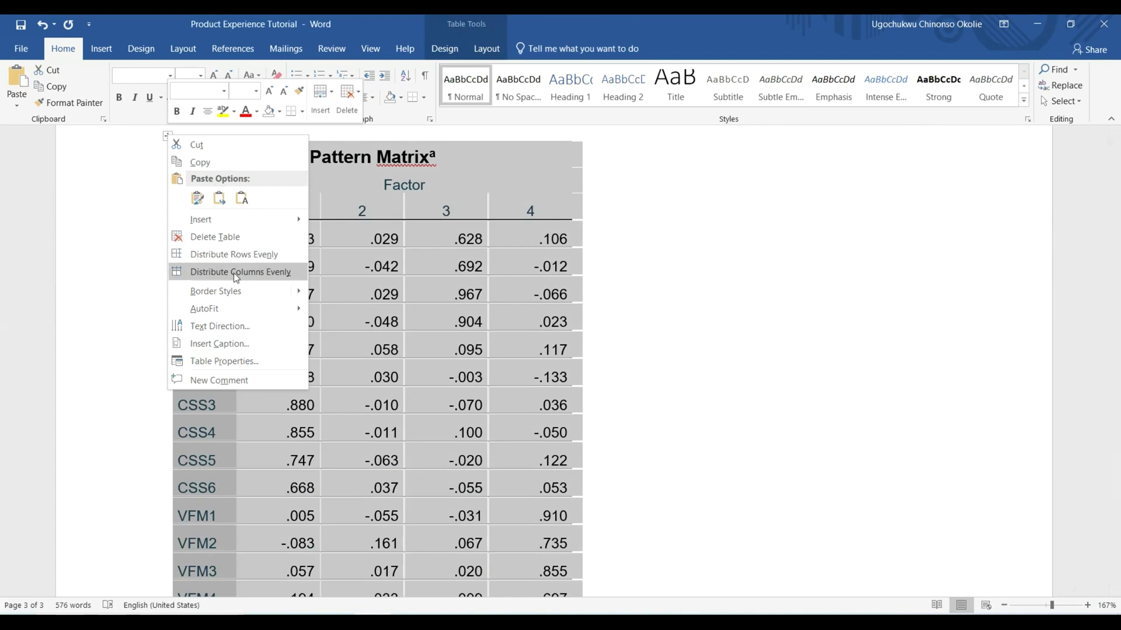
pyautogui.moveTo(278, 309)
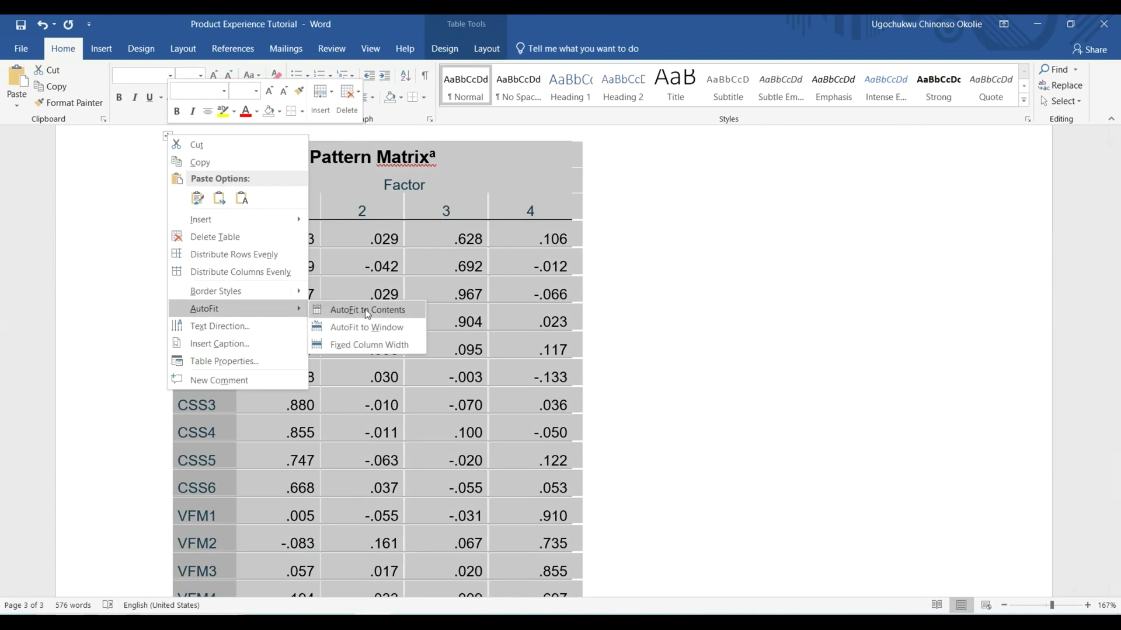
pyautogui.click(395, 322)
pyautogui.scroll(-1, 660, 351)
pyautogui.scroll(1, 659, 350)
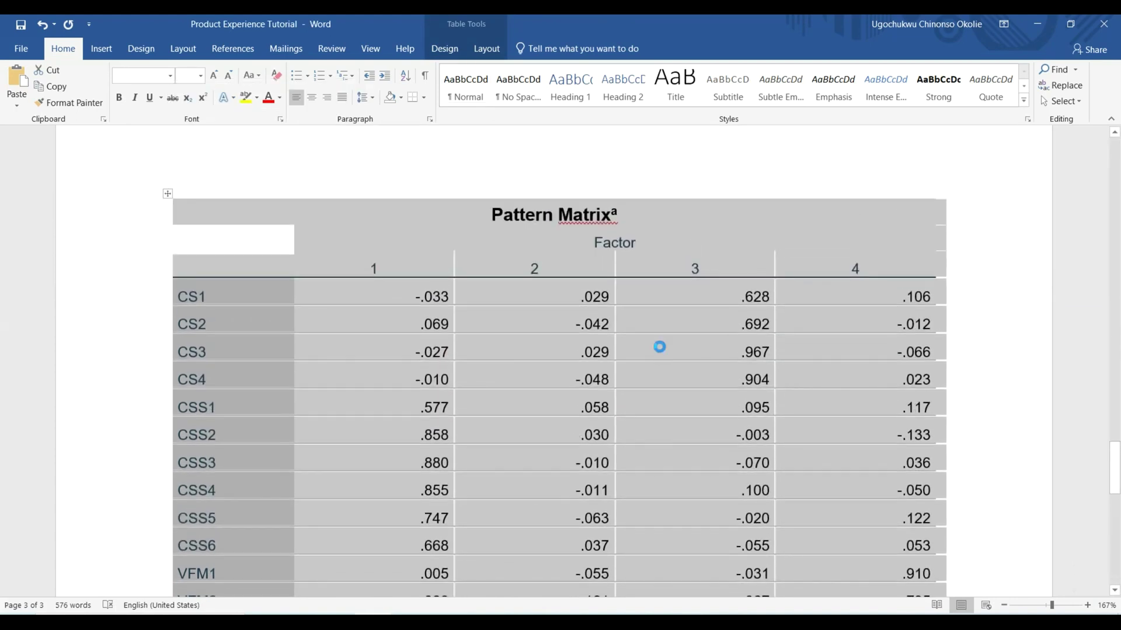
pyautogui.click(808, 229)
pyautogui.scroll(-3, 813, 228)
pyautogui.scroll(-5, 814, 228)
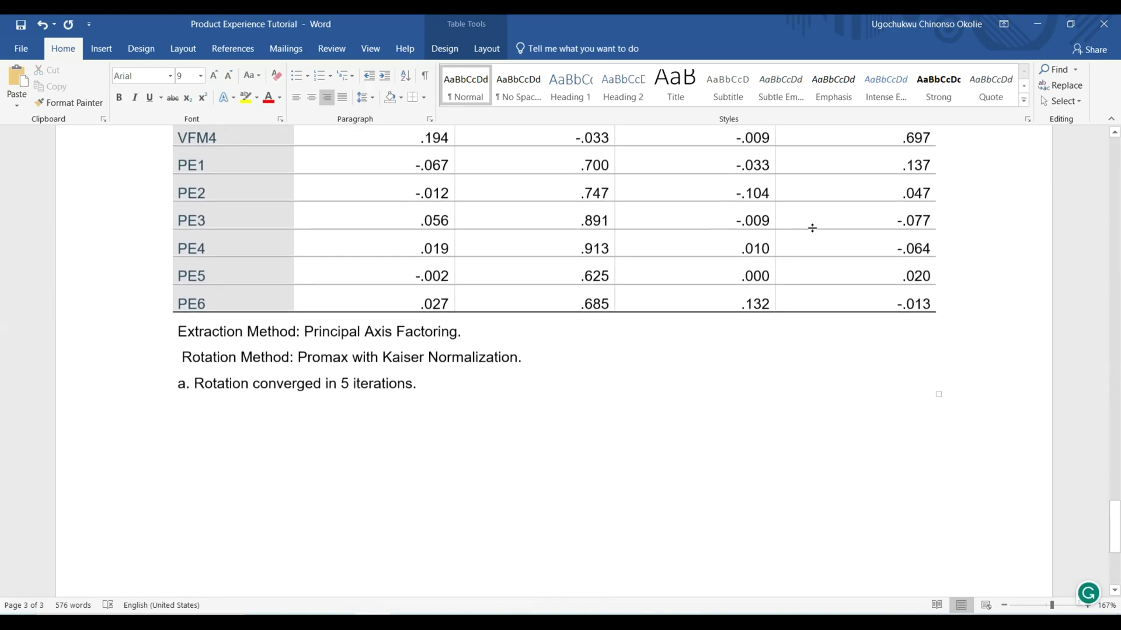
# Examine the CS1 to CS4 rows of the Pattern Matrix table.
pyautogui.scroll(4, 813, 227)
pyautogui.scroll(3, 813, 229)
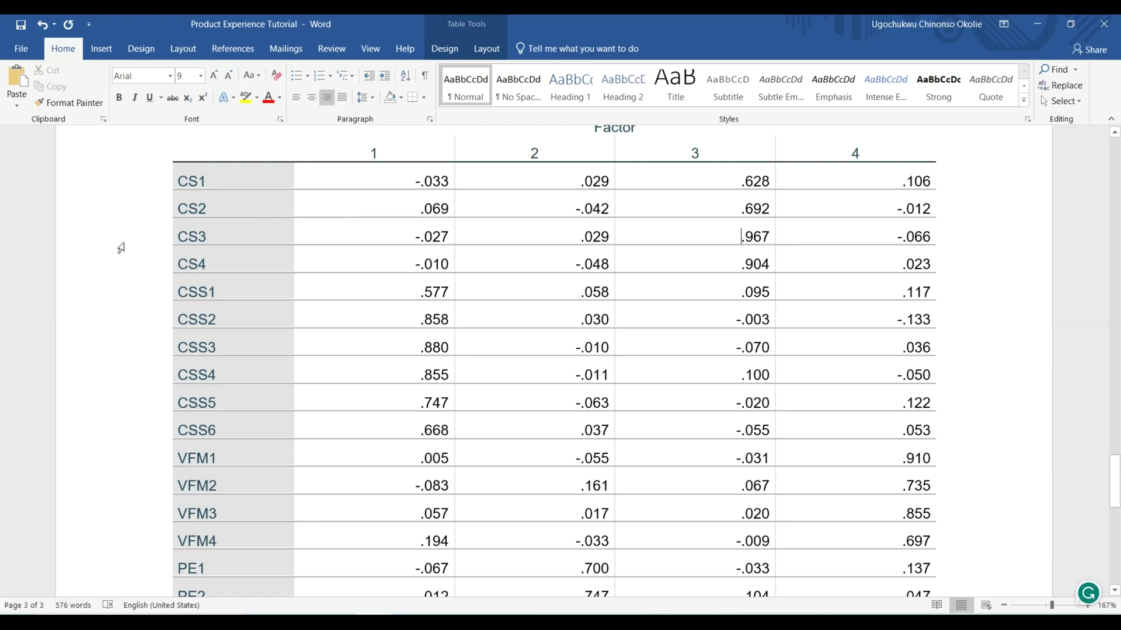
pyautogui.scroll(3, 233, 210)
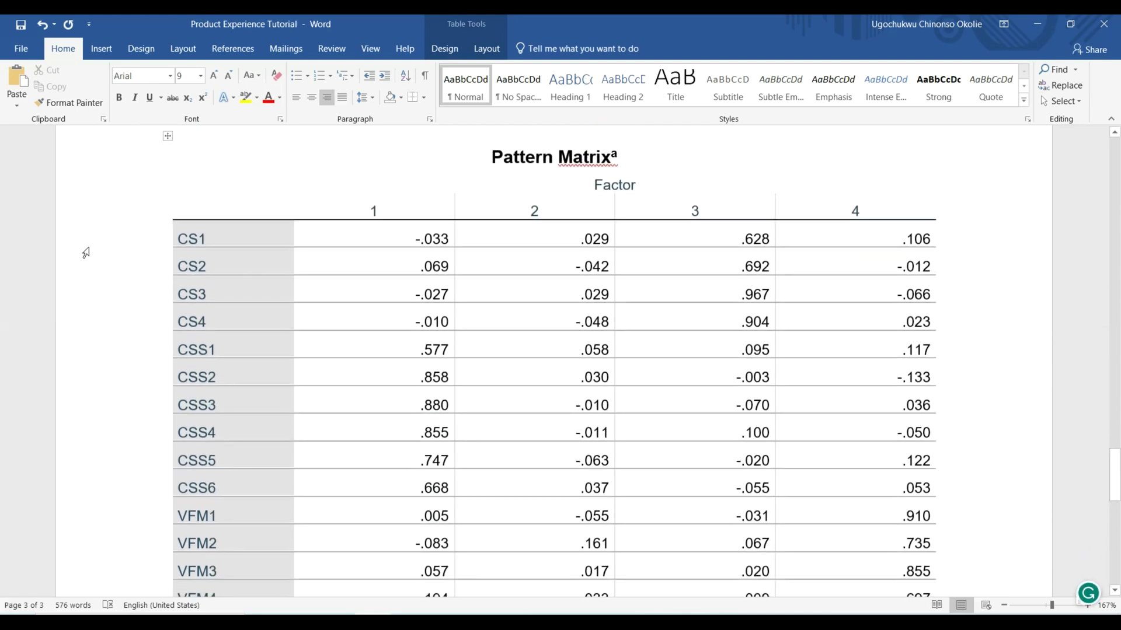
pyautogui.moveTo(142, 234); pyautogui.dragTo(172, 317)
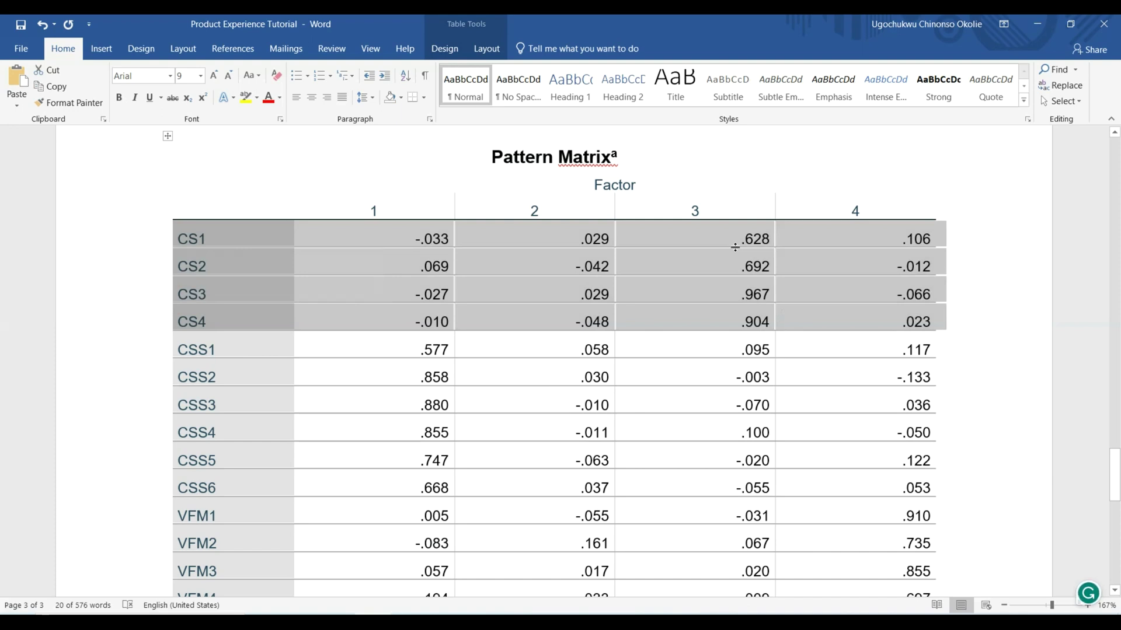
# Switch to the Factor Analysis presentation in PowerPoint and examine the factor loading cut-offs on slide 4, including 0.55 (good).
pyautogui.hotkey('alt', 'Tab')
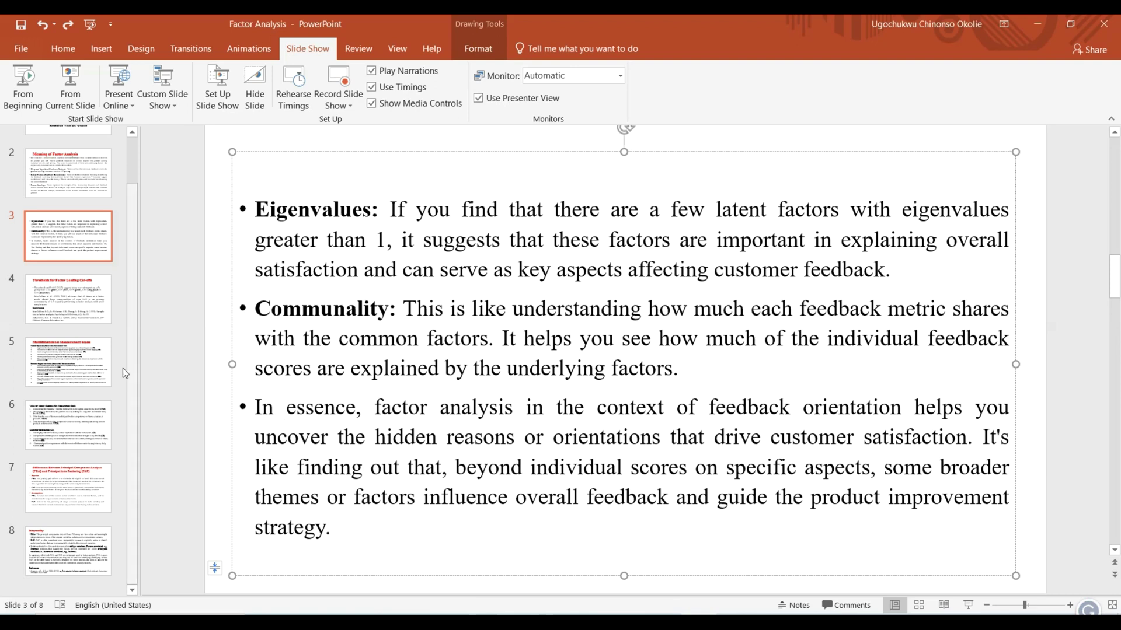
pyautogui.click(94, 312)
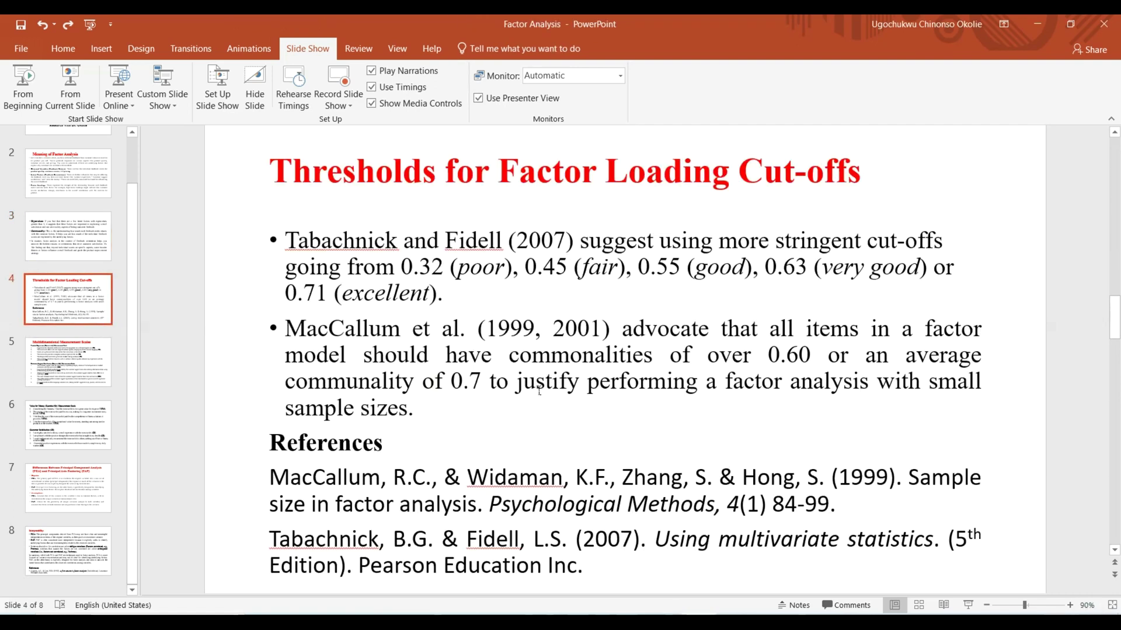
pyautogui.moveTo(607, 234); pyautogui.dragTo(743, 283)
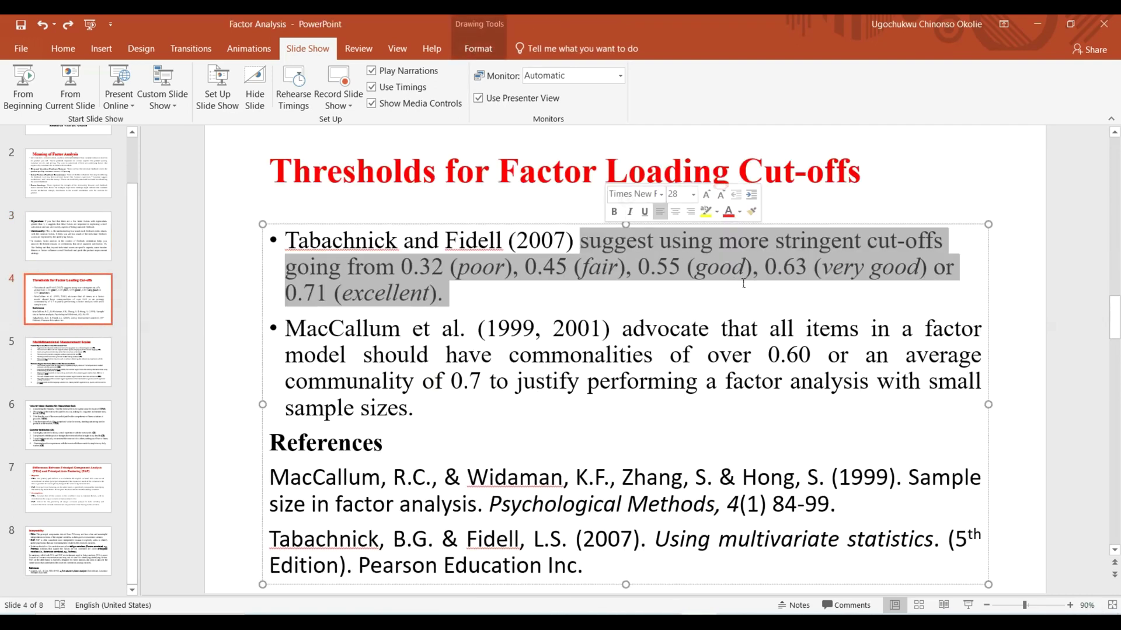
pyautogui.doubleClick(654, 285)
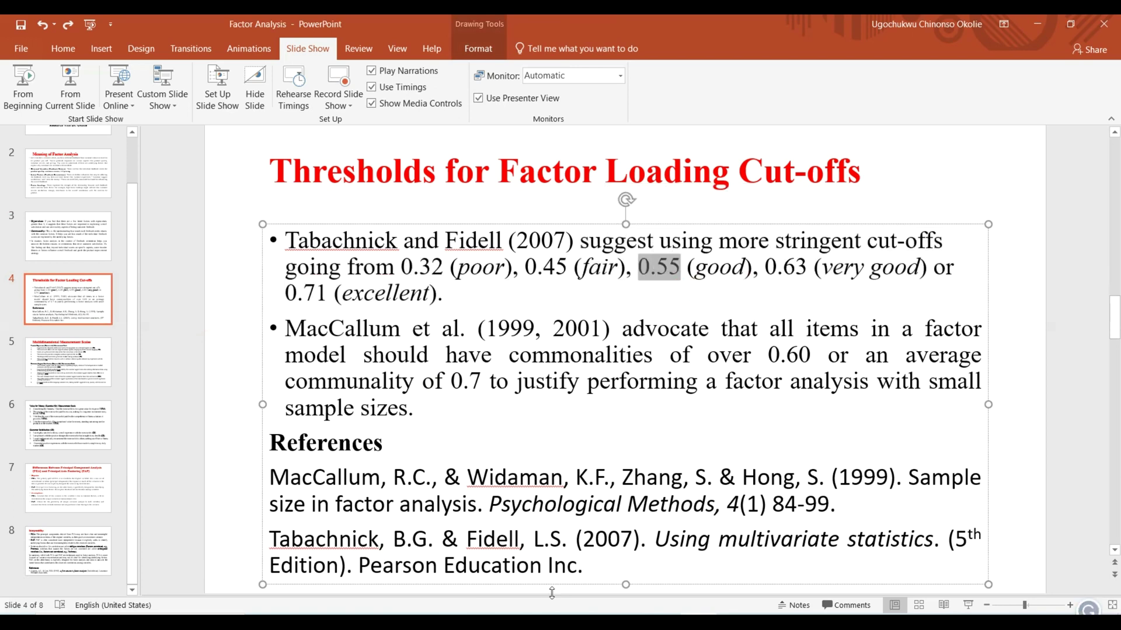
# Switch back to the Word document and bold the Factor 3 loadings from CS1 through CSS1.
pyautogui.moveTo(517, 622)
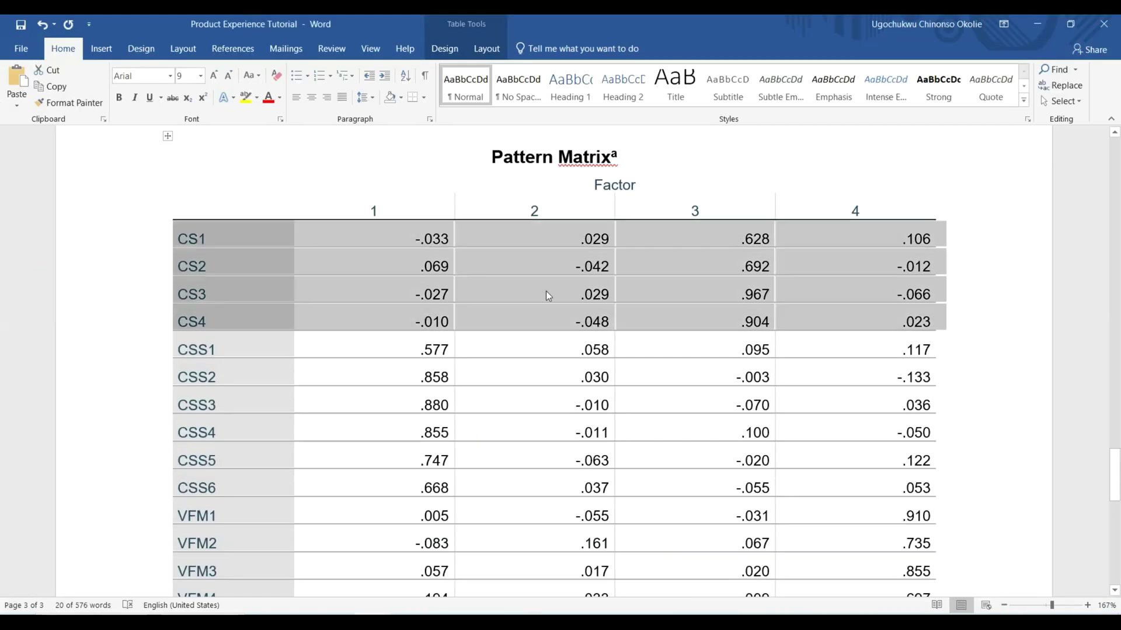
pyautogui.click(545, 274)
pyautogui.moveTo(131, 240); pyautogui.dragTo(146, 315)
pyautogui.click(742, 300)
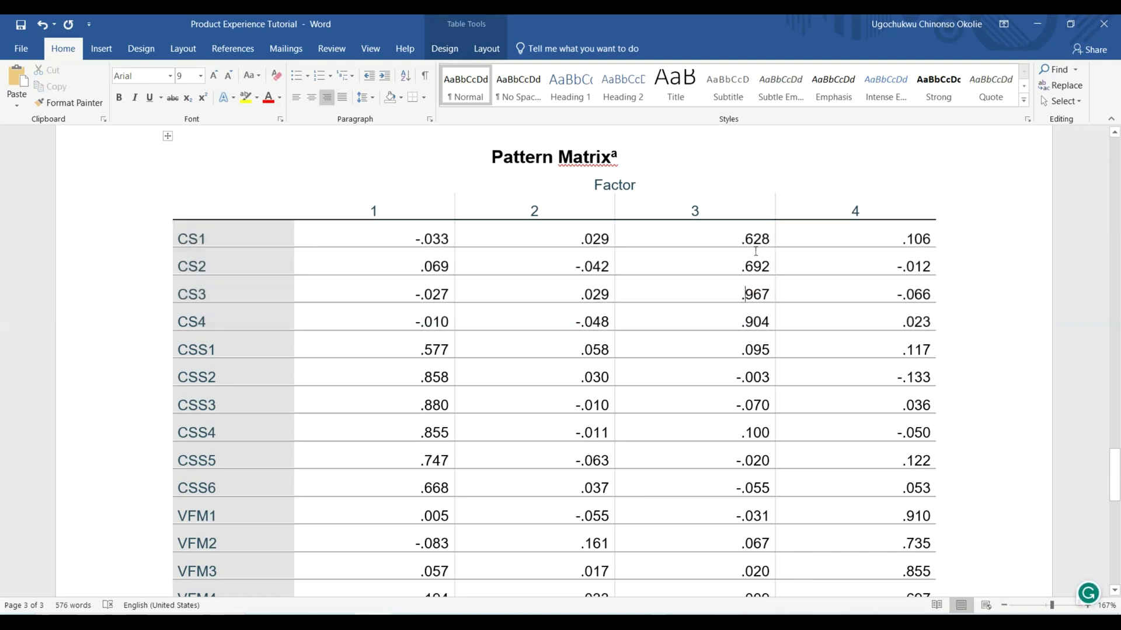
pyautogui.moveTo(741, 240)
pyautogui.mouseDown()
pyautogui.moveTo(738, 302)
pyautogui.moveTo(766, 344)
pyautogui.mouseUp()
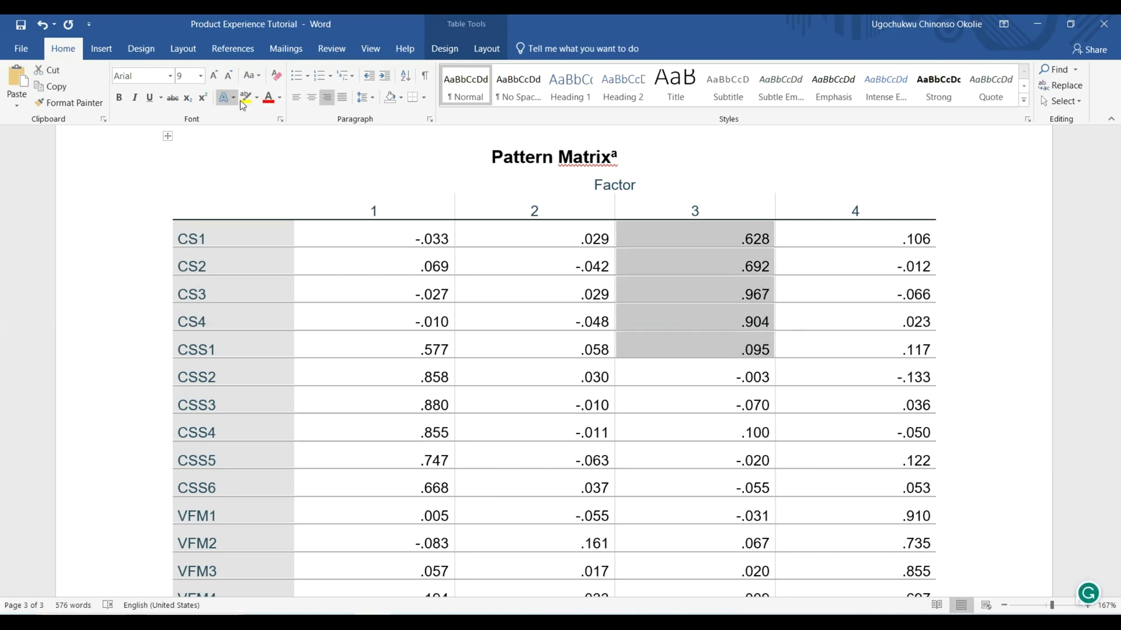
pyautogui.click(118, 97)
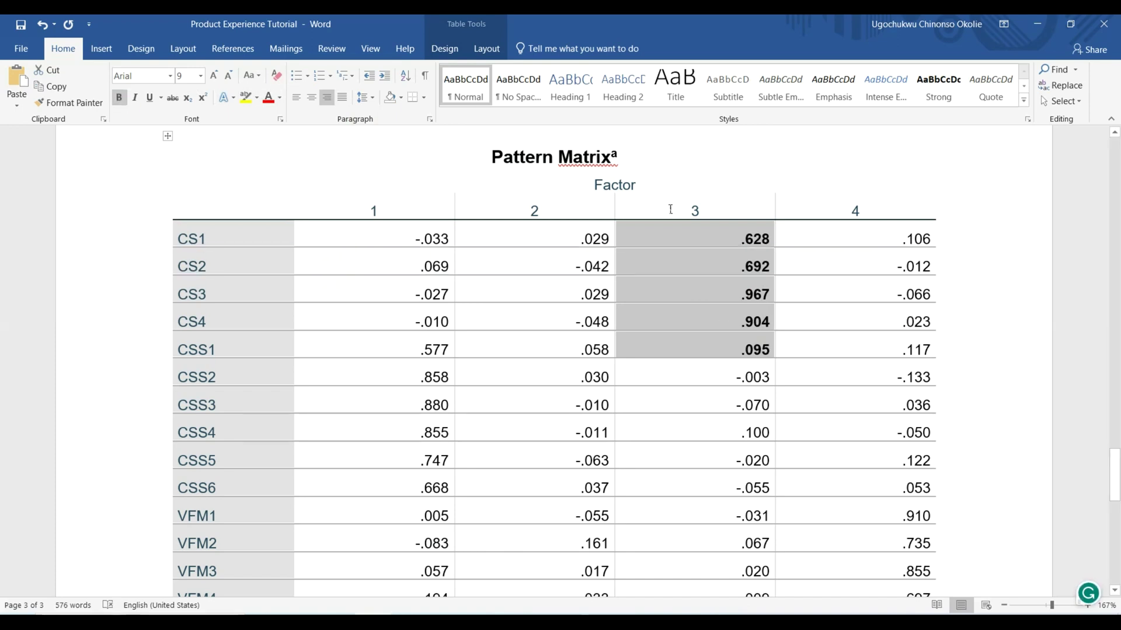
# Replace the Factor 3 column heading with "Customer Satisfaction".
pyautogui.click(722, 212)
pyautogui.press('BackSpace')
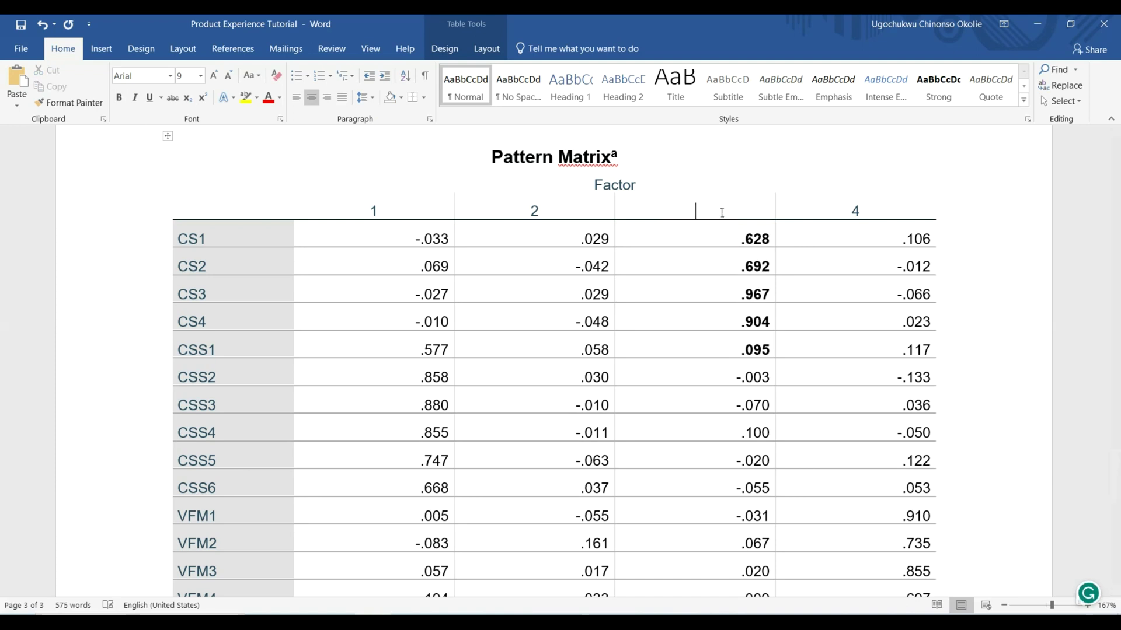
pyautogui.write('Customer Sati')
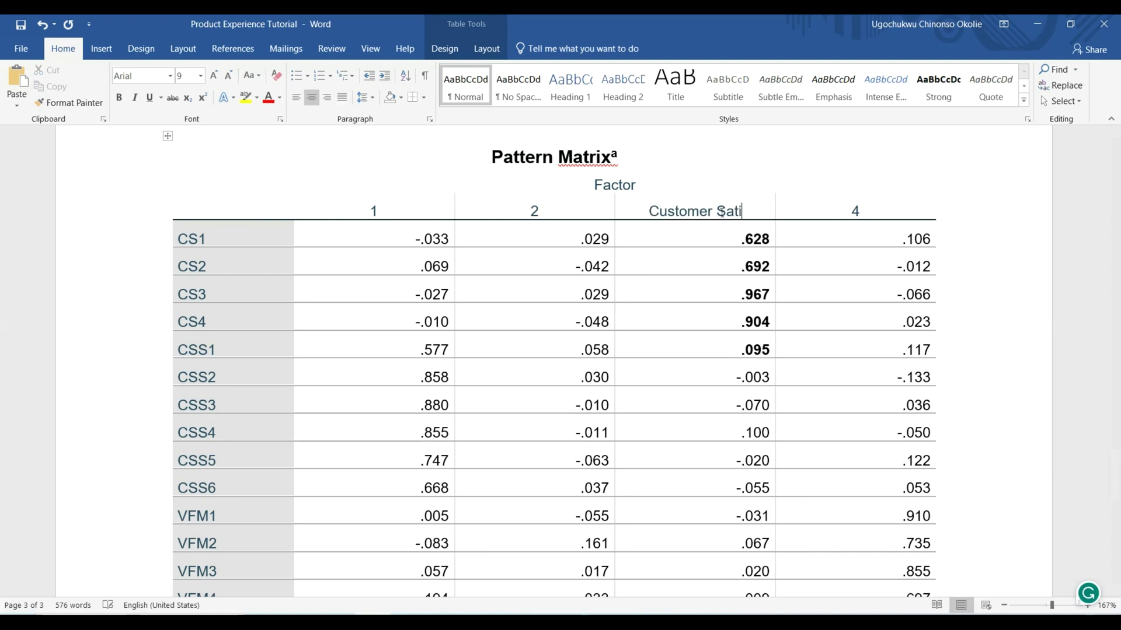
pyautogui.write('sfaction')
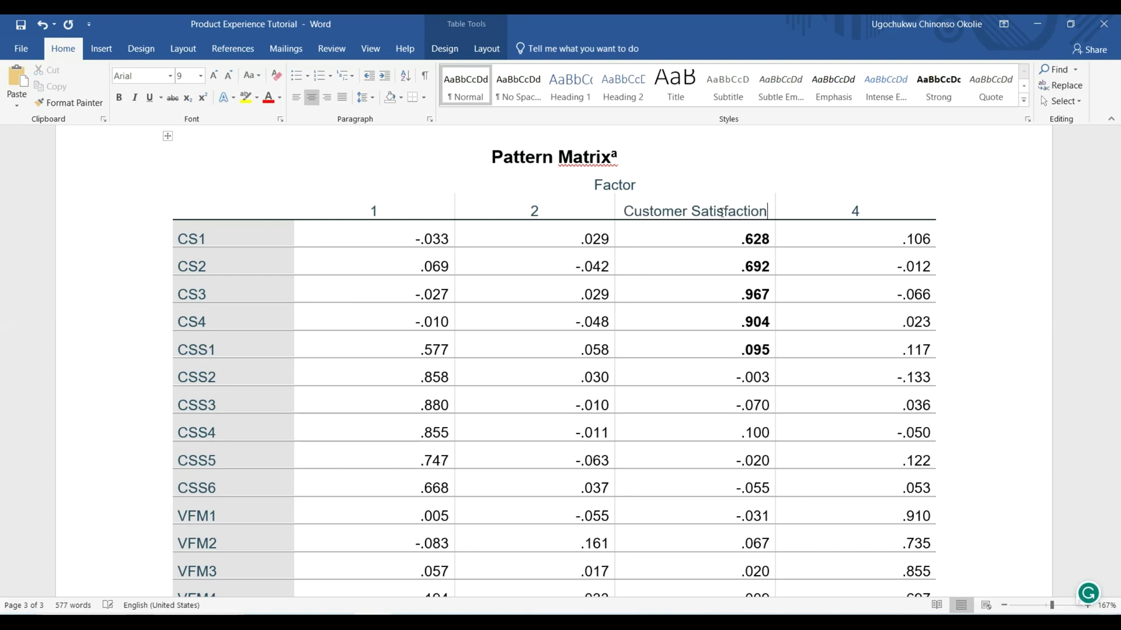
# Replace the Factor 1 column heading of the unsuppressed Pattern Matrix with "Customer Support Satisfaction".
pyautogui.scroll(-1, 403, 242)
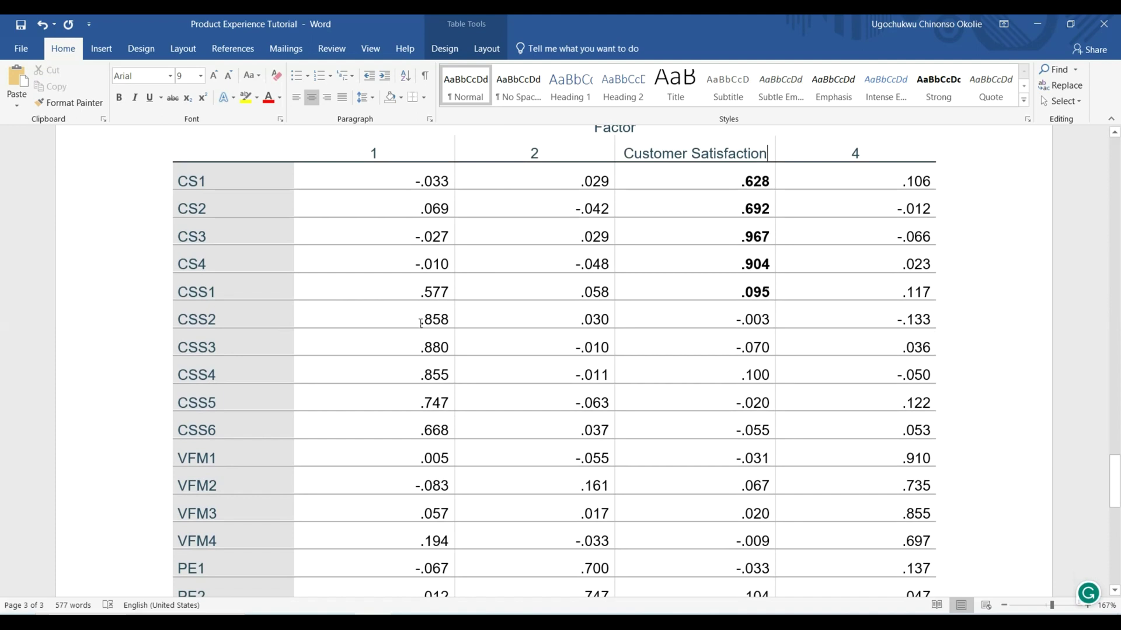
pyautogui.moveTo(421, 323); pyautogui.dragTo(436, 421)
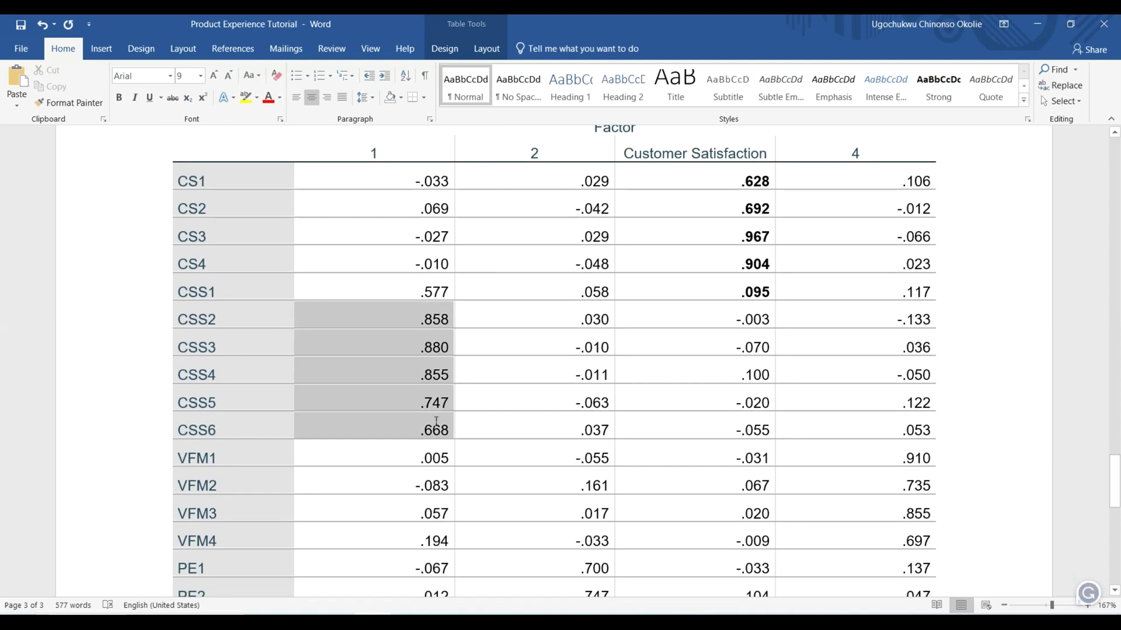
pyautogui.moveTo(421, 275); pyautogui.dragTo(432, 428)
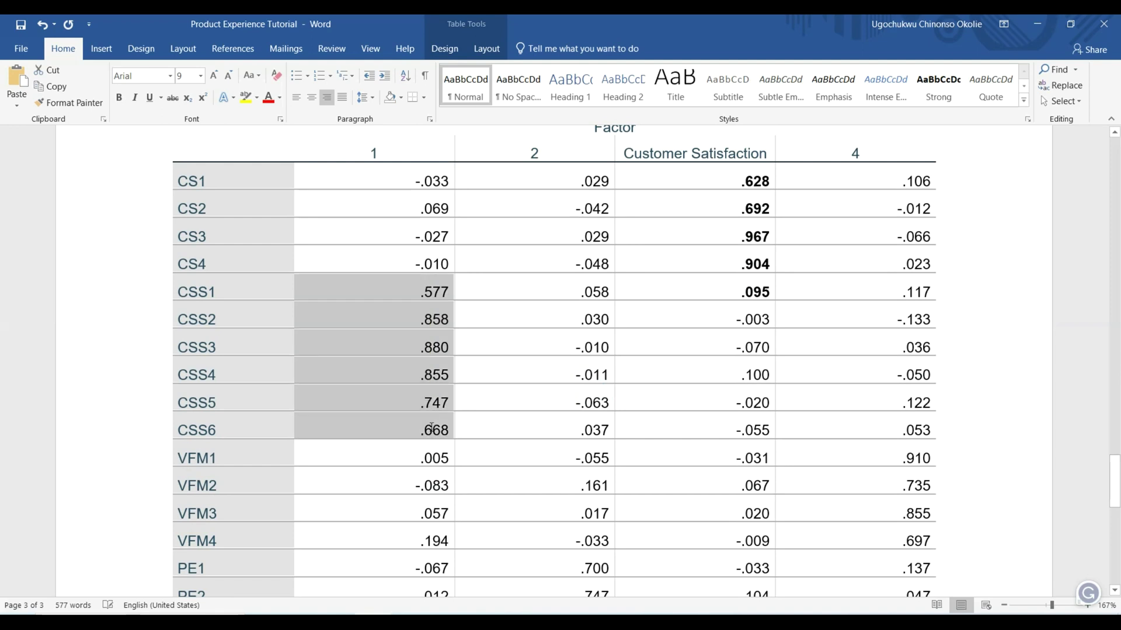
pyautogui.click(392, 156)
pyautogui.write('C')
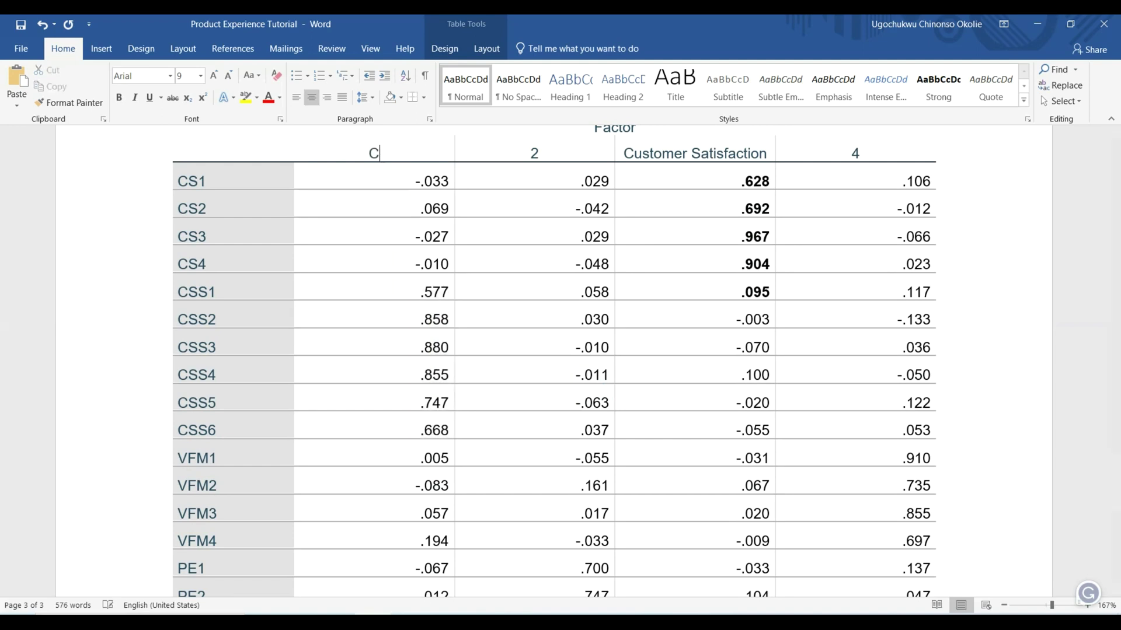
pyautogui.write('ustomer Suppoer')
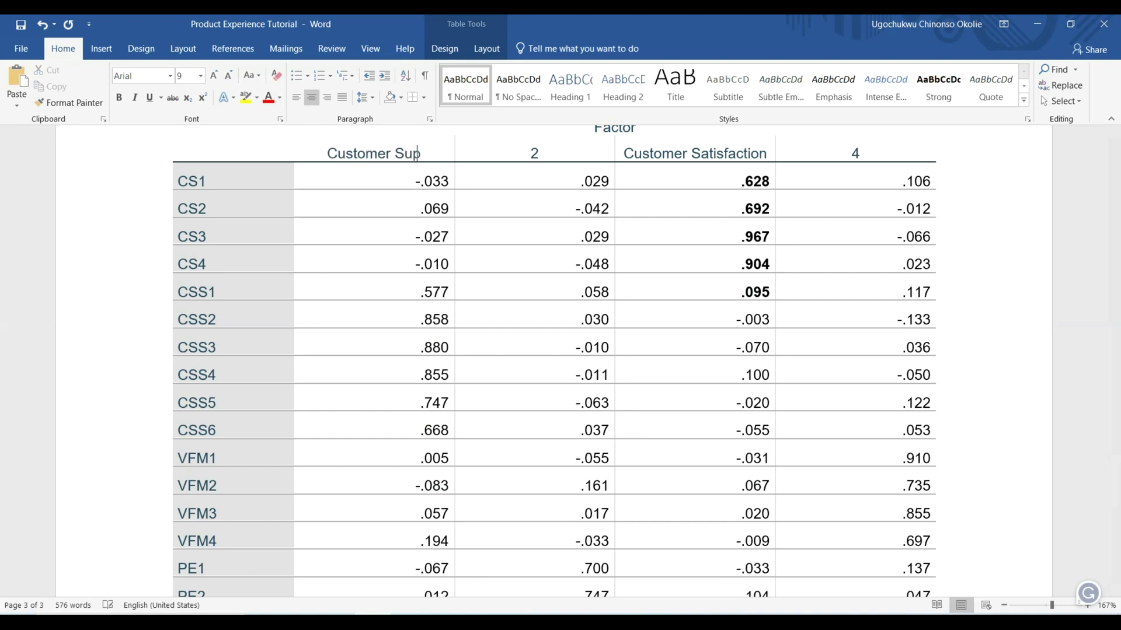
pyautogui.press('BackSpace')
pyautogui.press('BackSpace')
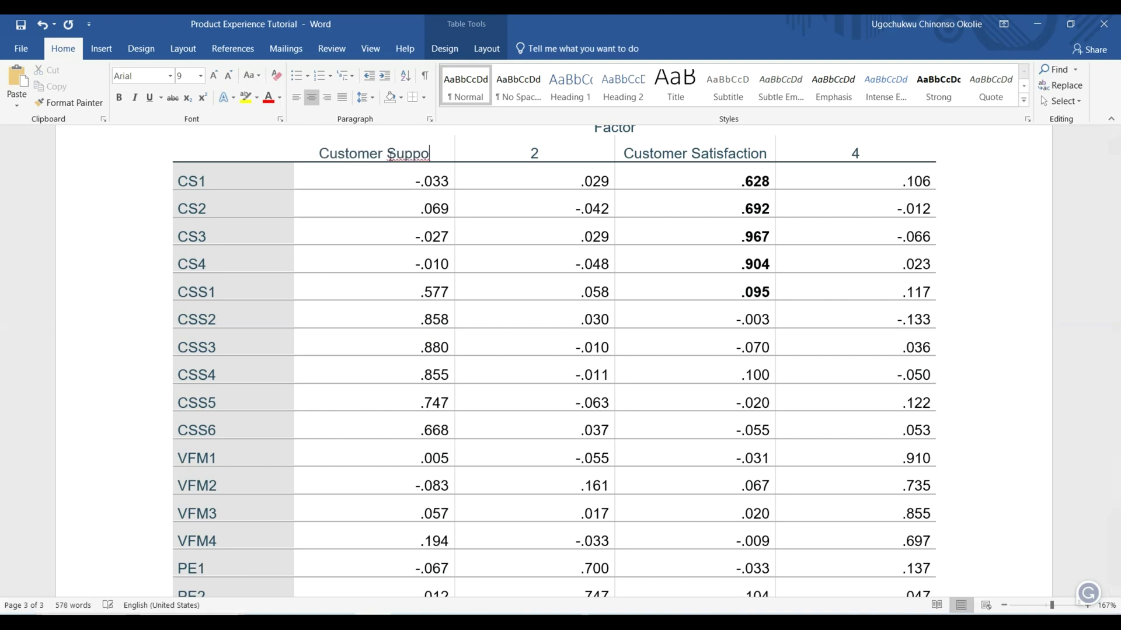
pyautogui.write('rt Sa')
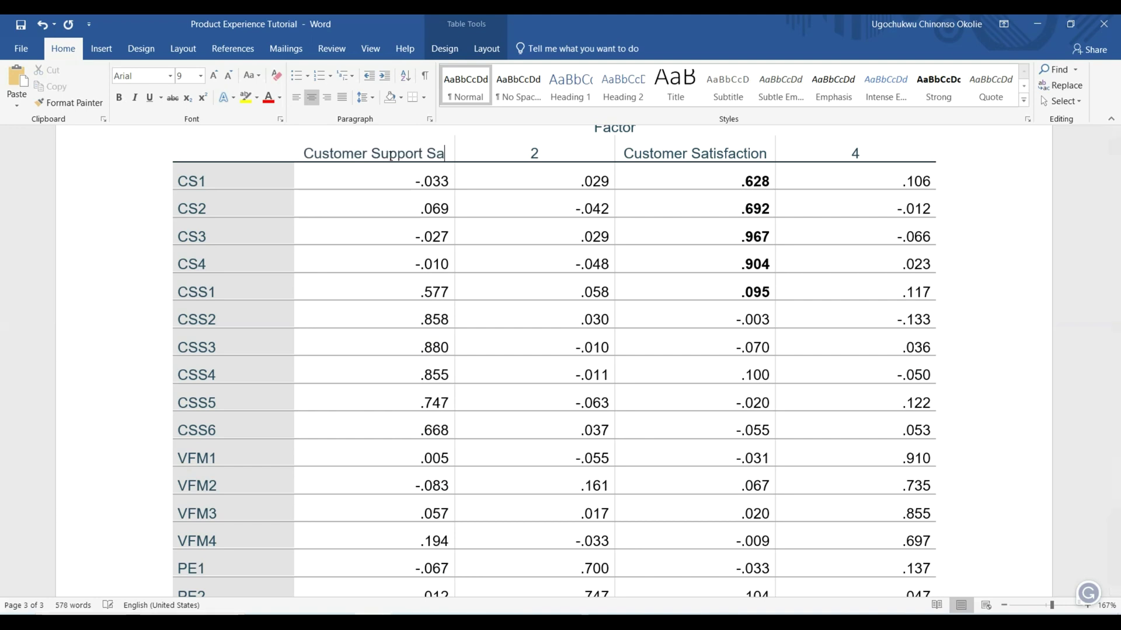
pyautogui.write('tisfction')
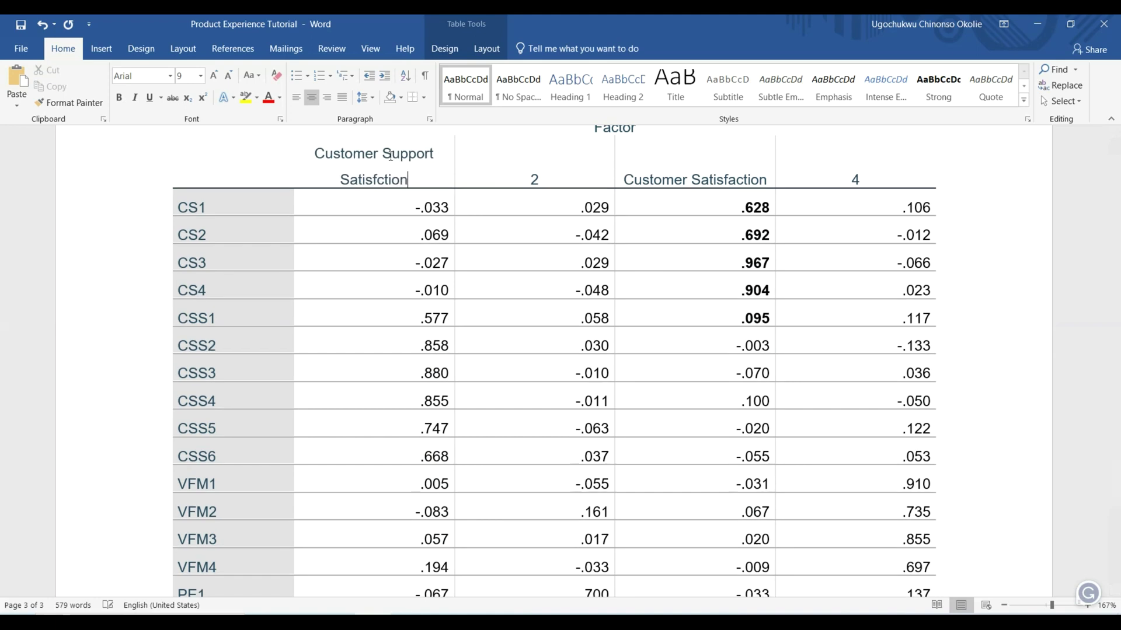
pyautogui.click(377, 179)
pyautogui.write('a')
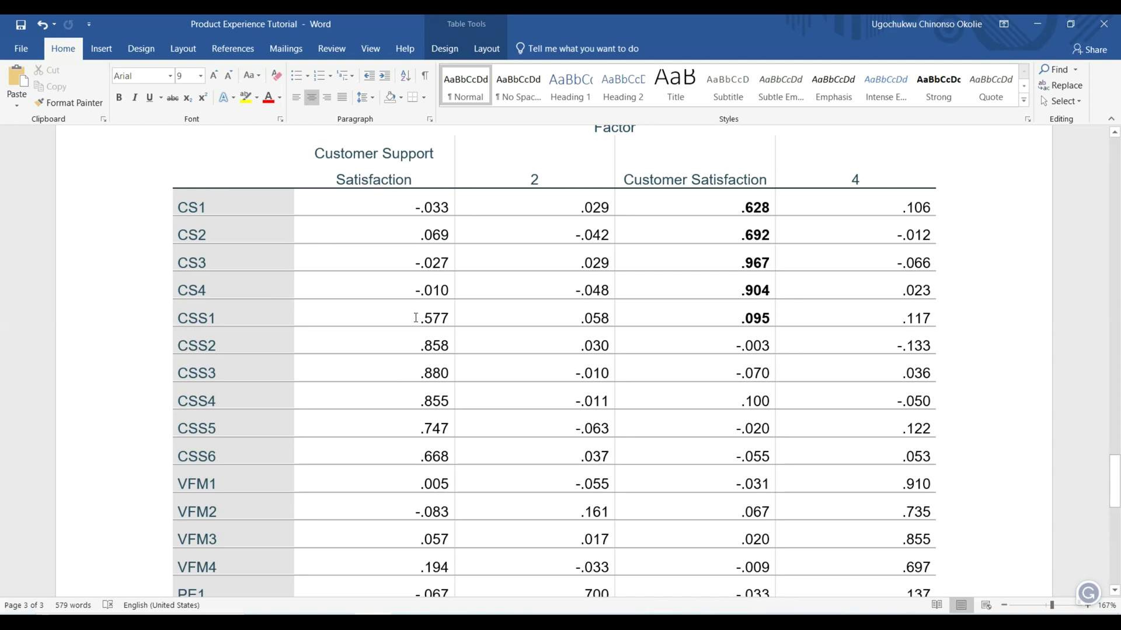
# Bold the Customer Support Satisfaction loadings from CSS1 through CSS6.
pyautogui.moveTo(416, 318); pyautogui.dragTo(444, 455)
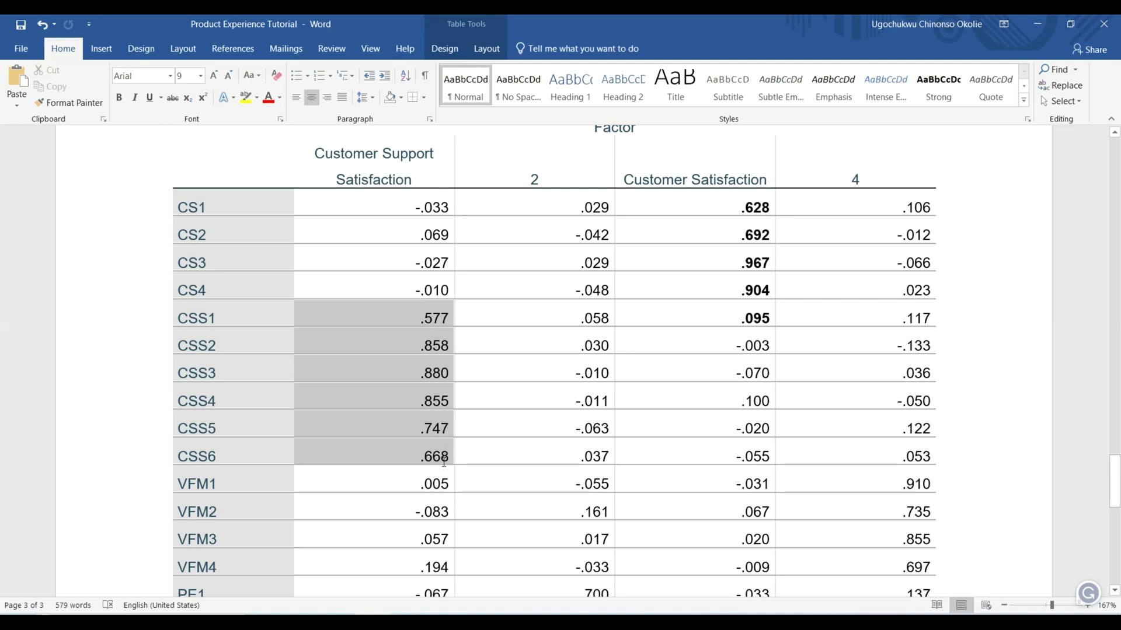
pyautogui.click(120, 100)
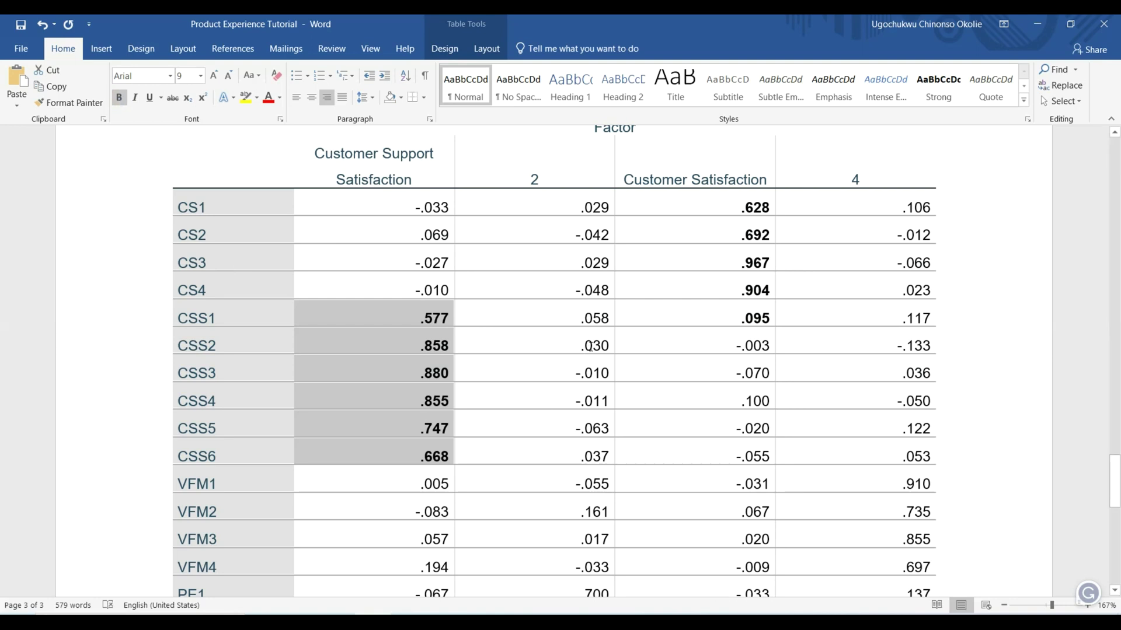
pyautogui.click(569, 353)
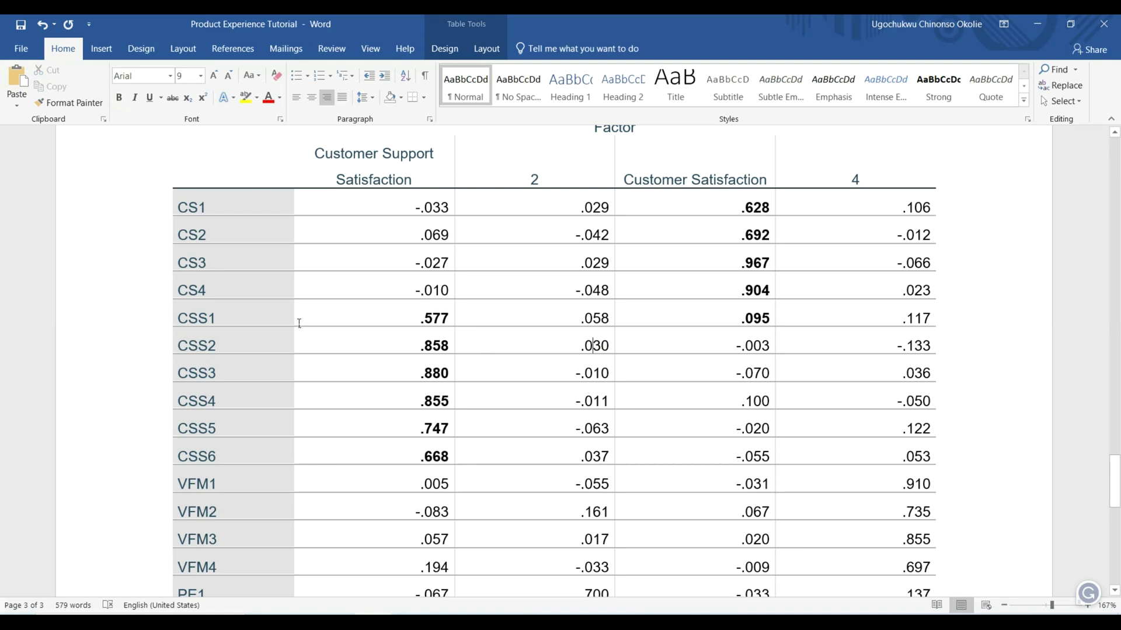
# Remove the bold formatting from the CSS1 loading in the Customer Satisfaction column.
pyautogui.moveTo(735, 320); pyautogui.dragTo(772, 320)
pyautogui.click(752, 319)
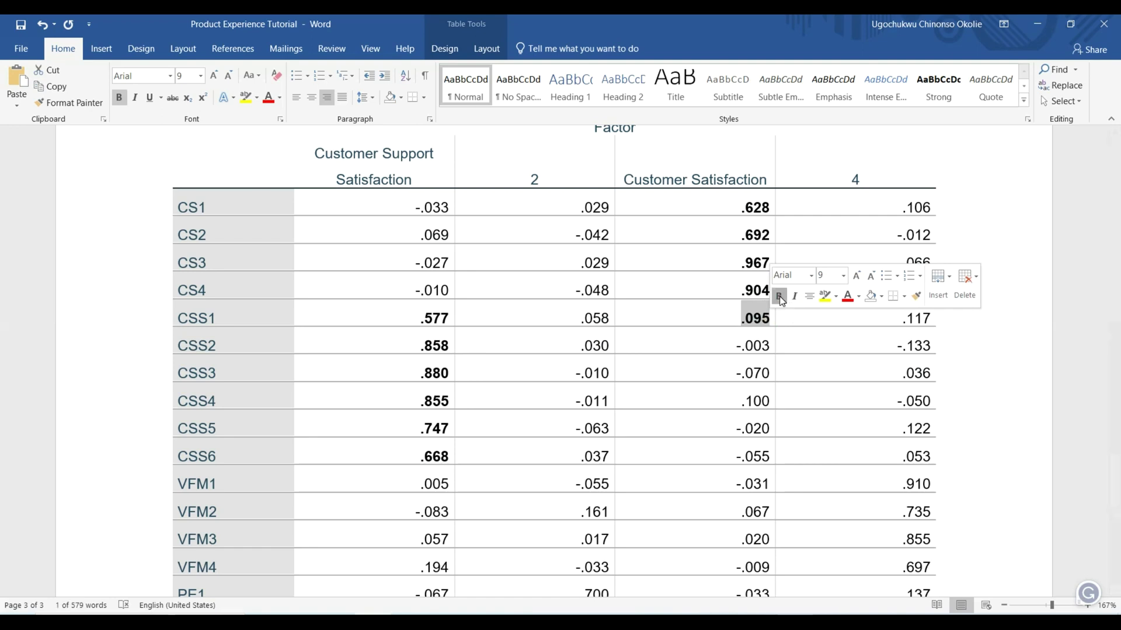
pyautogui.click(780, 297)
pyautogui.click(530, 361)
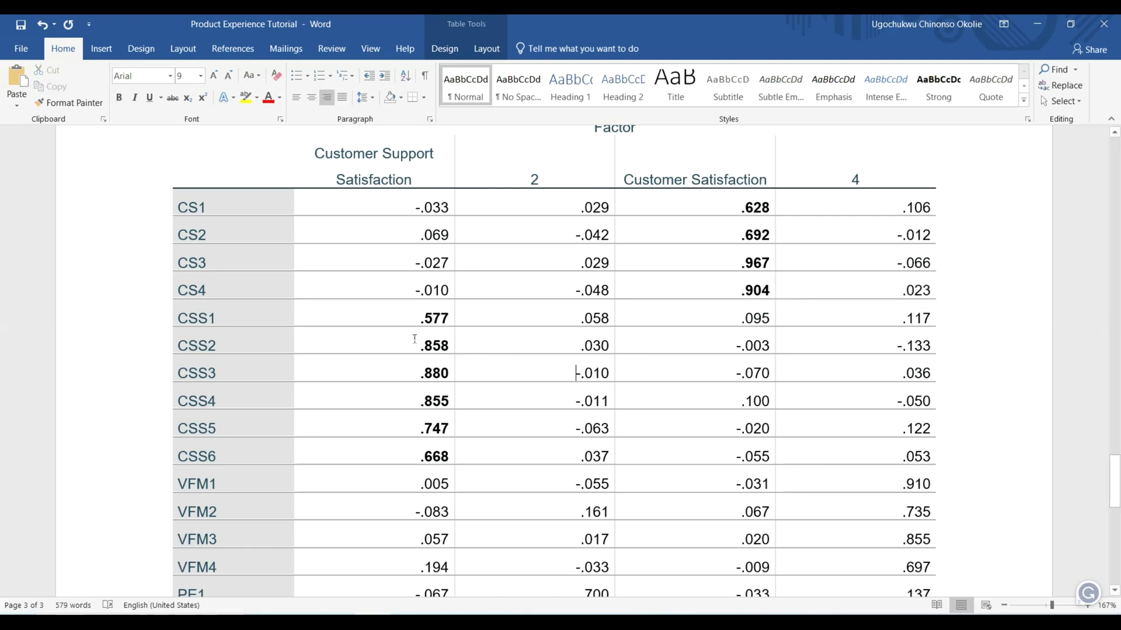
# Replace the Factor 4 column heading with "Value for Money".
pyautogui.moveTo(423, 318); pyautogui.dragTo(434, 457)
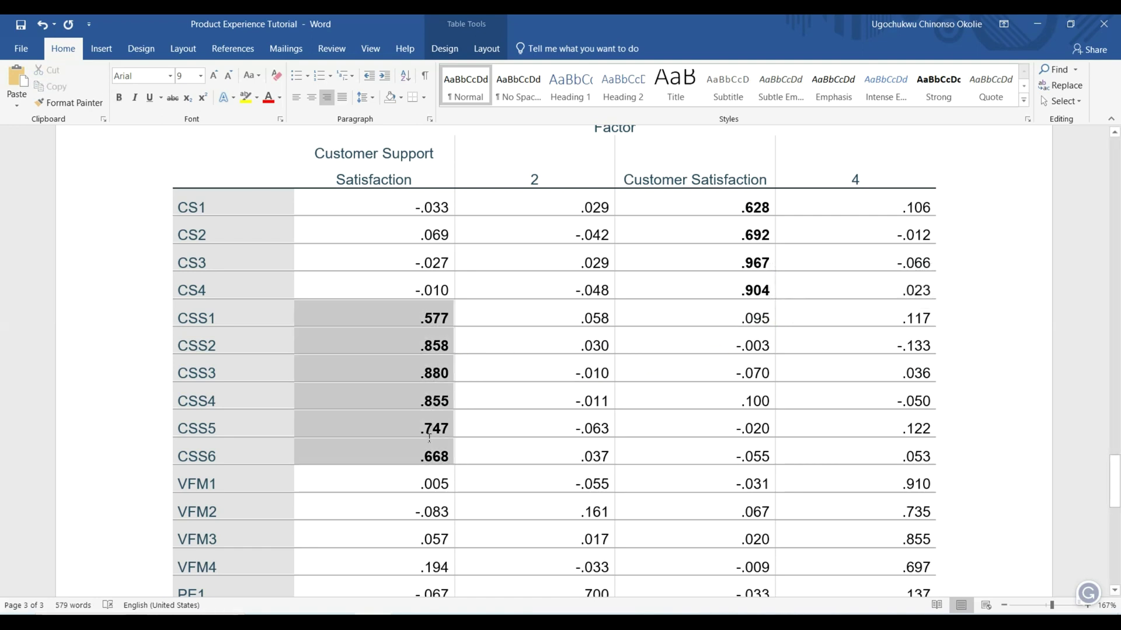
pyautogui.scroll(-3, 435, 402)
pyautogui.scroll(-2, 434, 369)
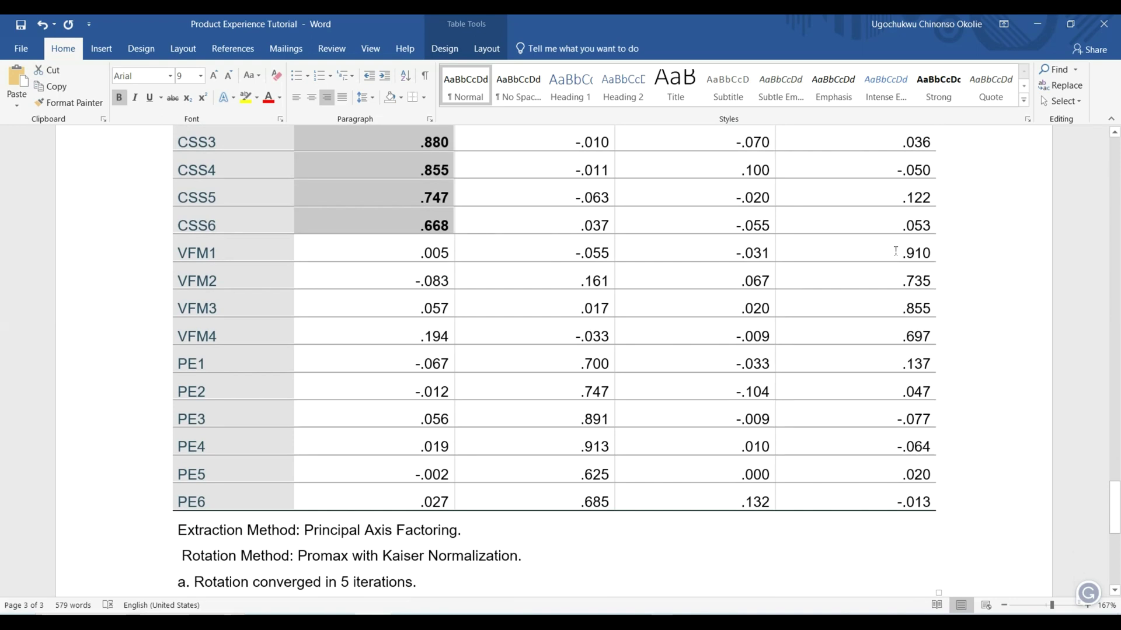
pyautogui.moveTo(895, 251); pyautogui.dragTo(937, 338)
pyautogui.scroll(12, 863, 239)
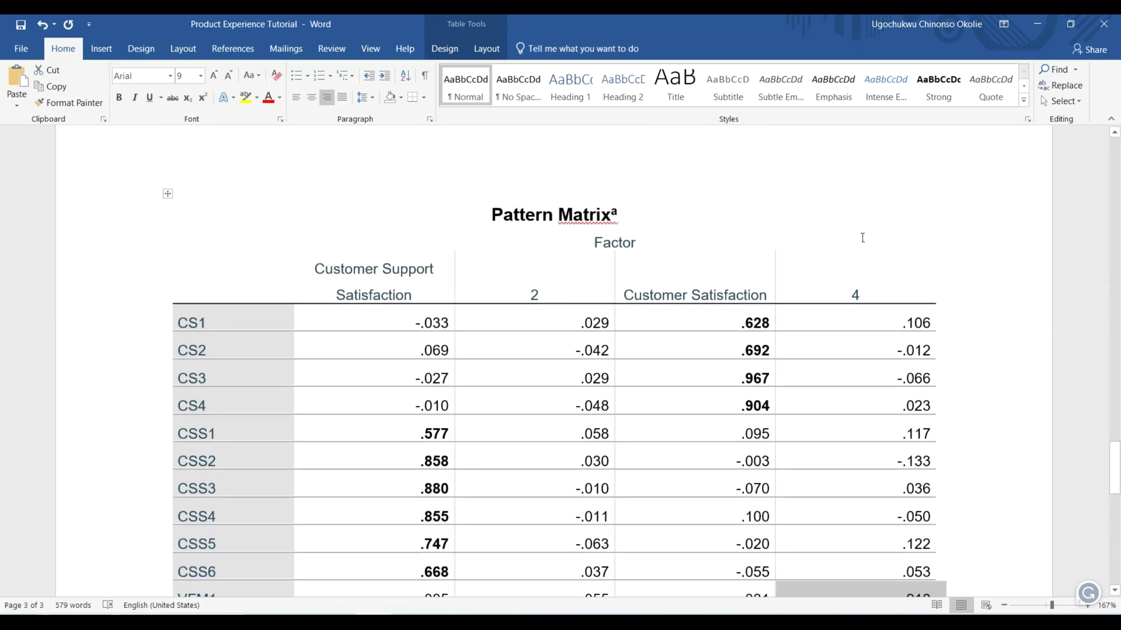
pyautogui.click(859, 402)
pyautogui.write('Value for Money')
# Bold the Value for Money loadings from VFM1 through VFM4.
pyautogui.scroll(-1, 850, 441)
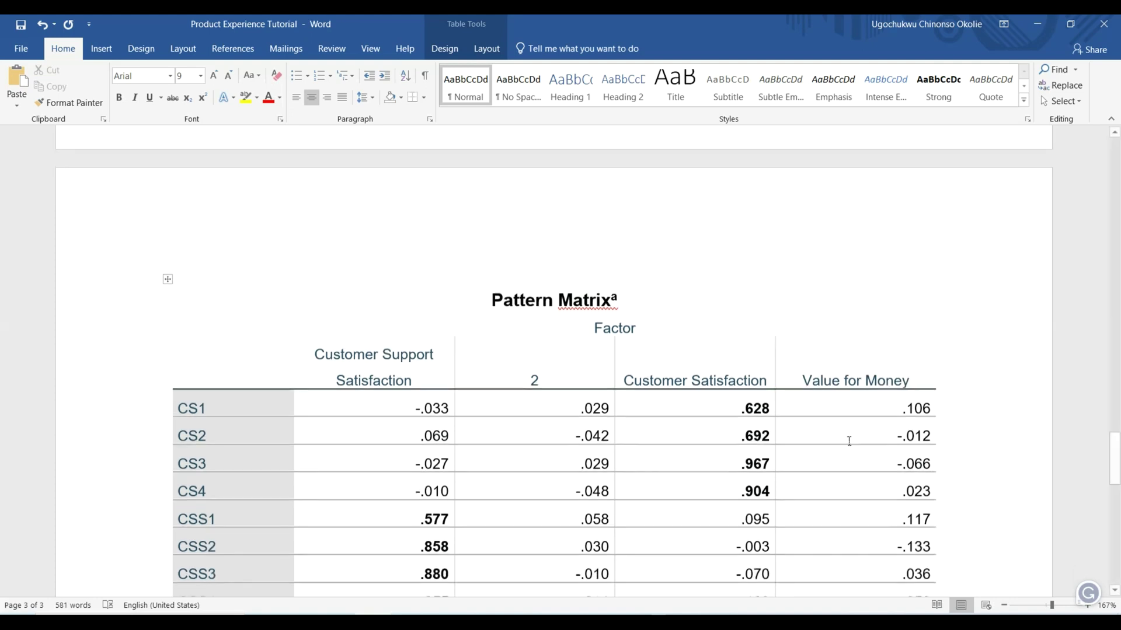
pyautogui.scroll(-8, 850, 441)
pyautogui.scroll(1, 891, 279)
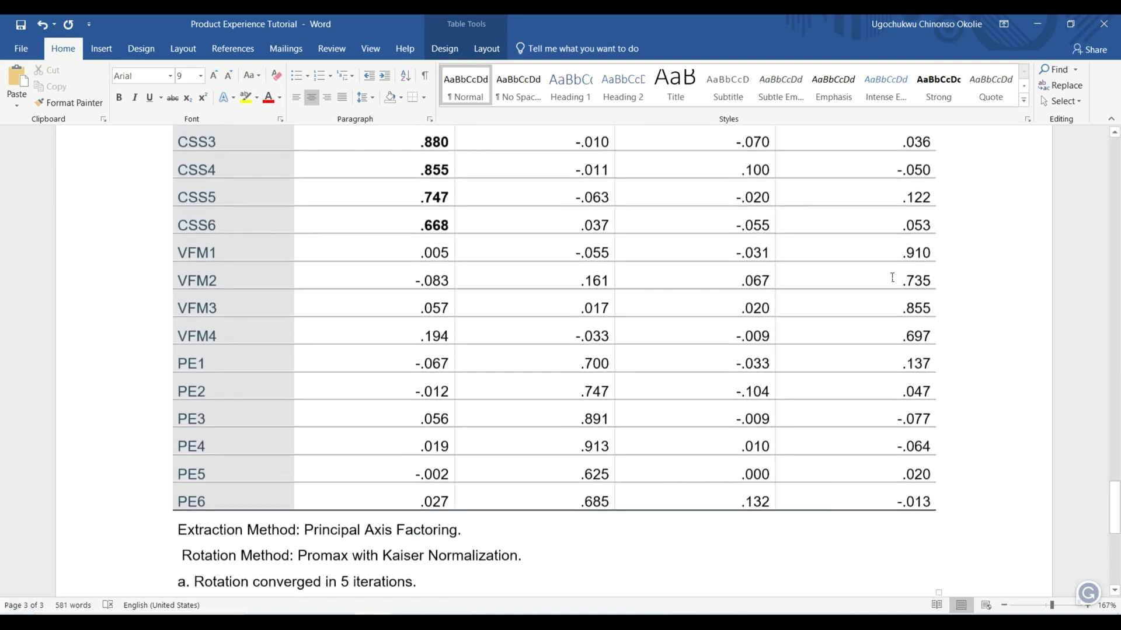
pyautogui.moveTo(899, 253); pyautogui.dragTo(929, 333)
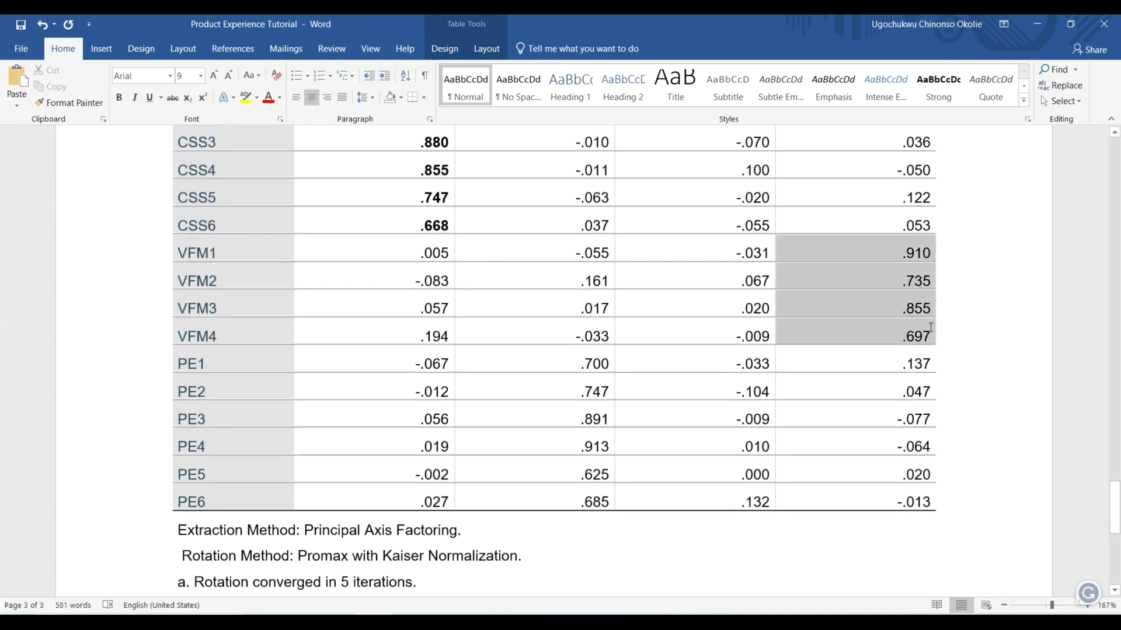
pyautogui.click(120, 93)
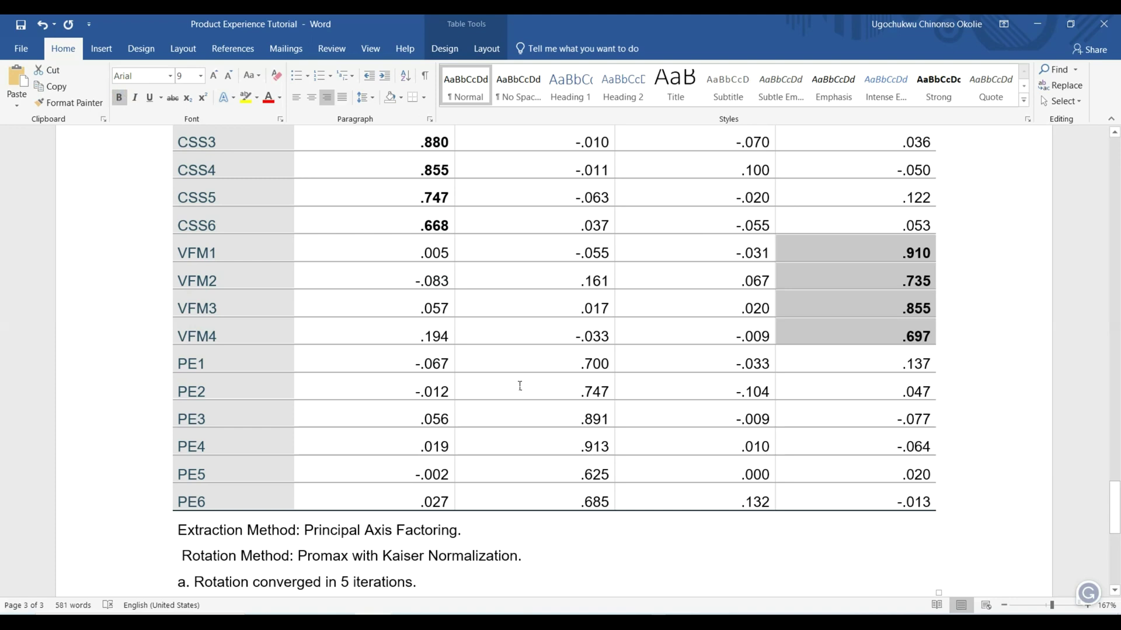
# Bold the Factor 2 loadings from PE1 through PE6.
pyautogui.moveTo(573, 359); pyautogui.dragTo(595, 502)
pyautogui.click(461, 335)
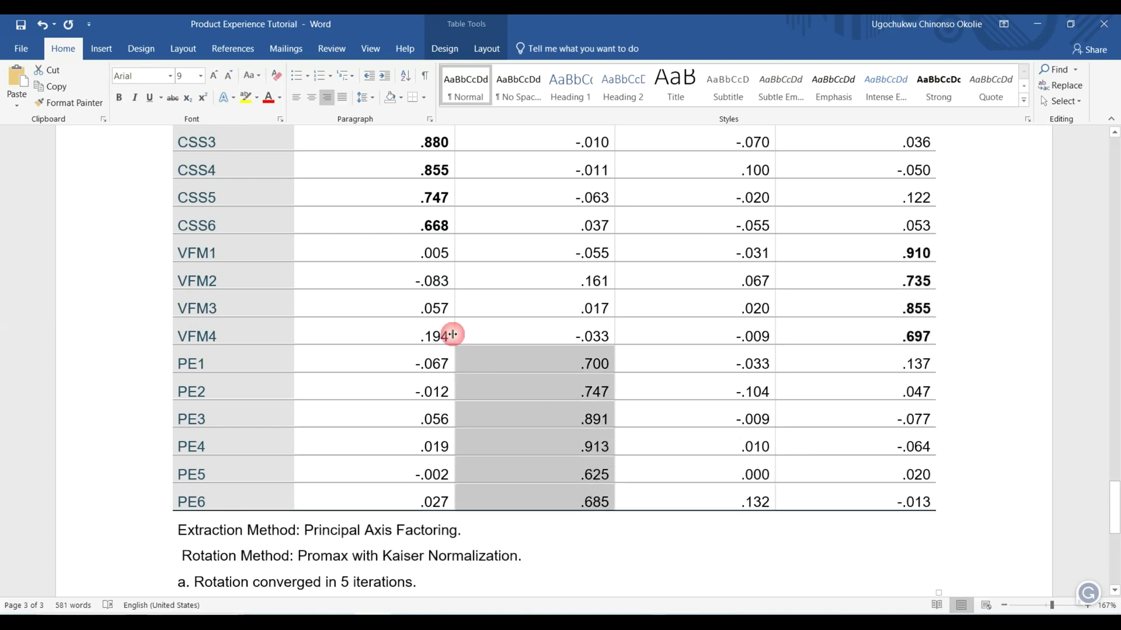
pyautogui.click(119, 97)
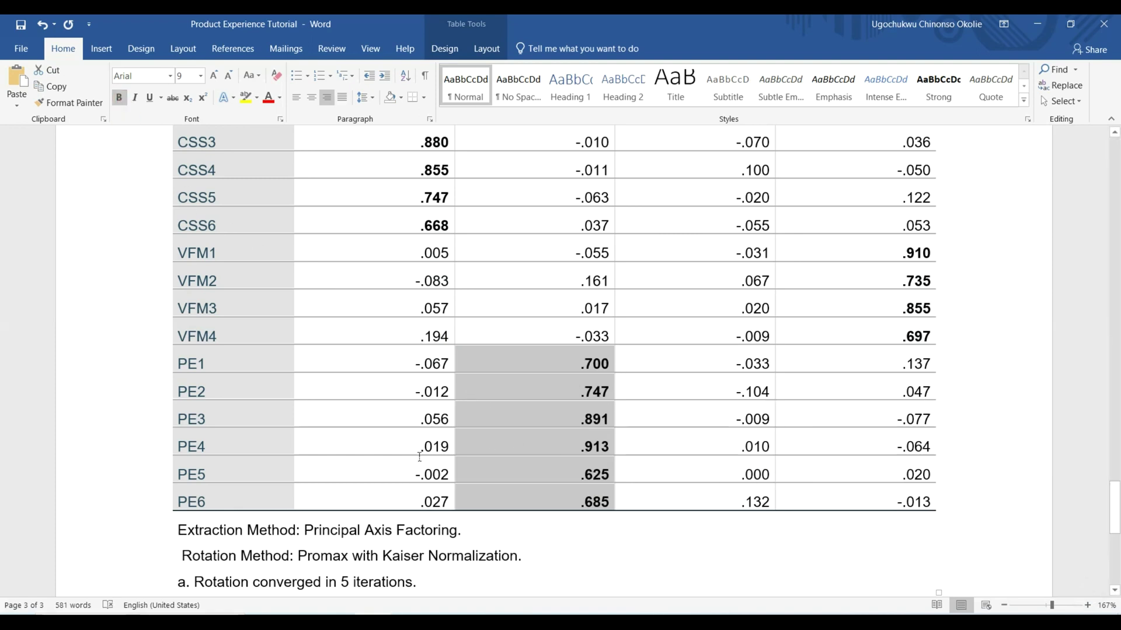
# Replace the Factor 2 column heading with "Product Experience".
pyautogui.scroll(7, 557, 369)
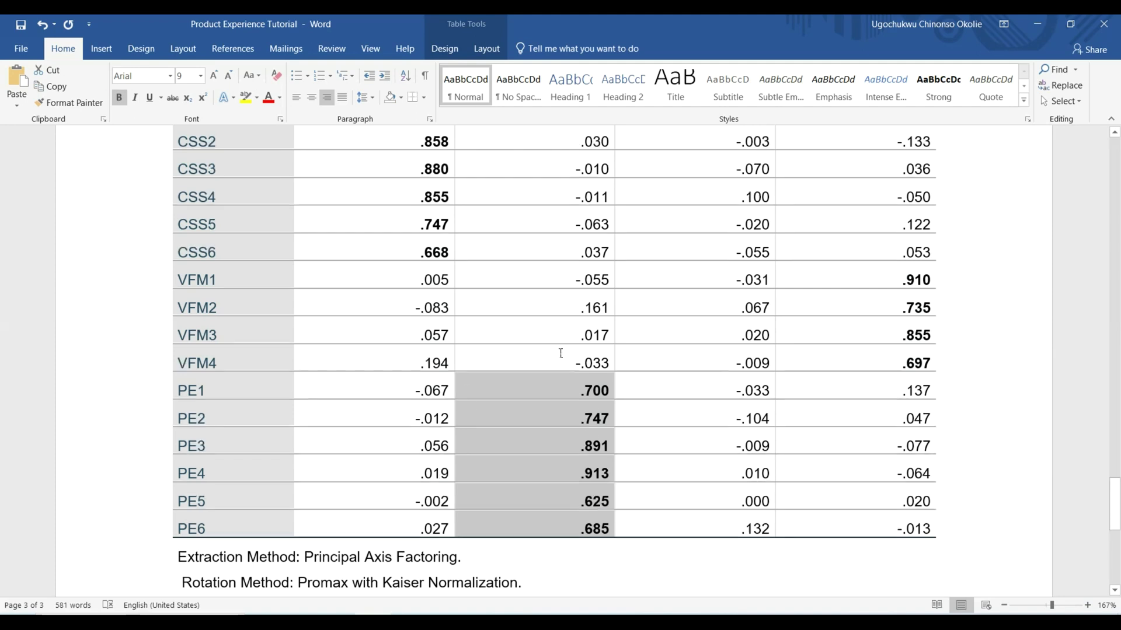
pyautogui.click(556, 357)
pyautogui.press('BackSpace')
pyautogui.write('Product')
pyautogui.write('Experience')
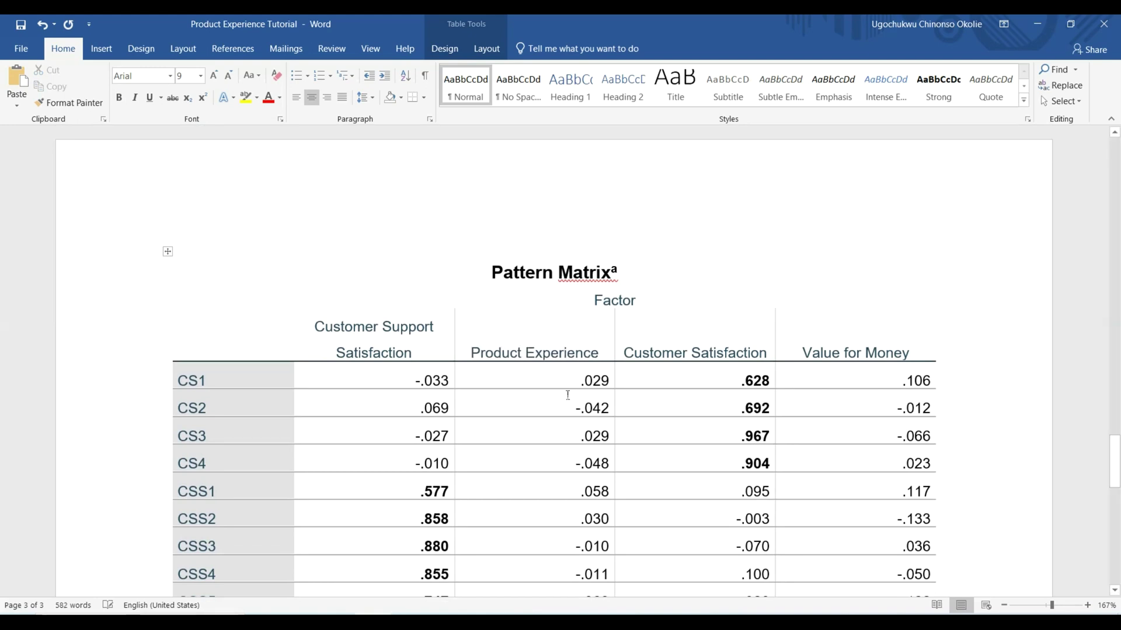
# Compare the earlier Pattern Matrix table without small loadings against the full table with bold loadings.
pyautogui.scroll(15, 581, 396)
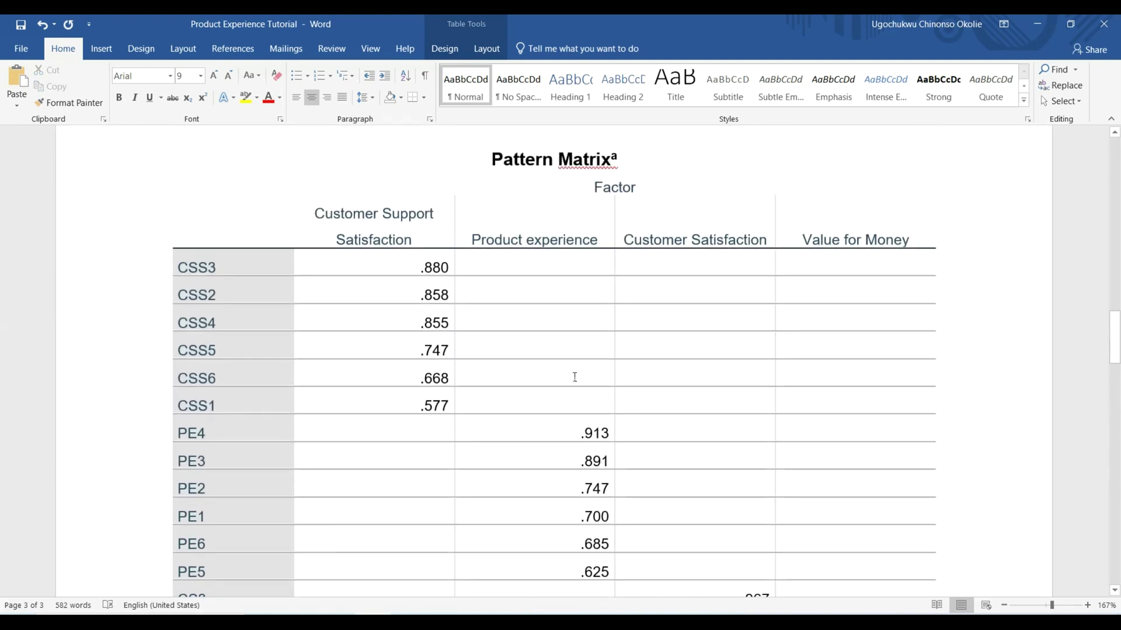
pyautogui.scroll(-9, 550, 299)
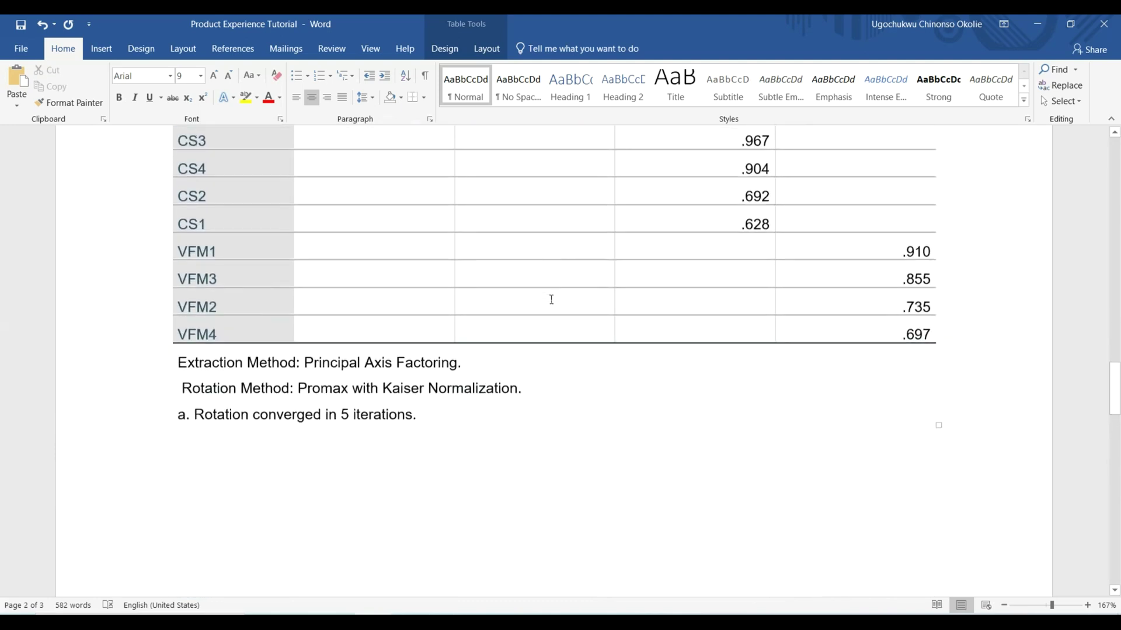
pyautogui.scroll(7, 550, 299)
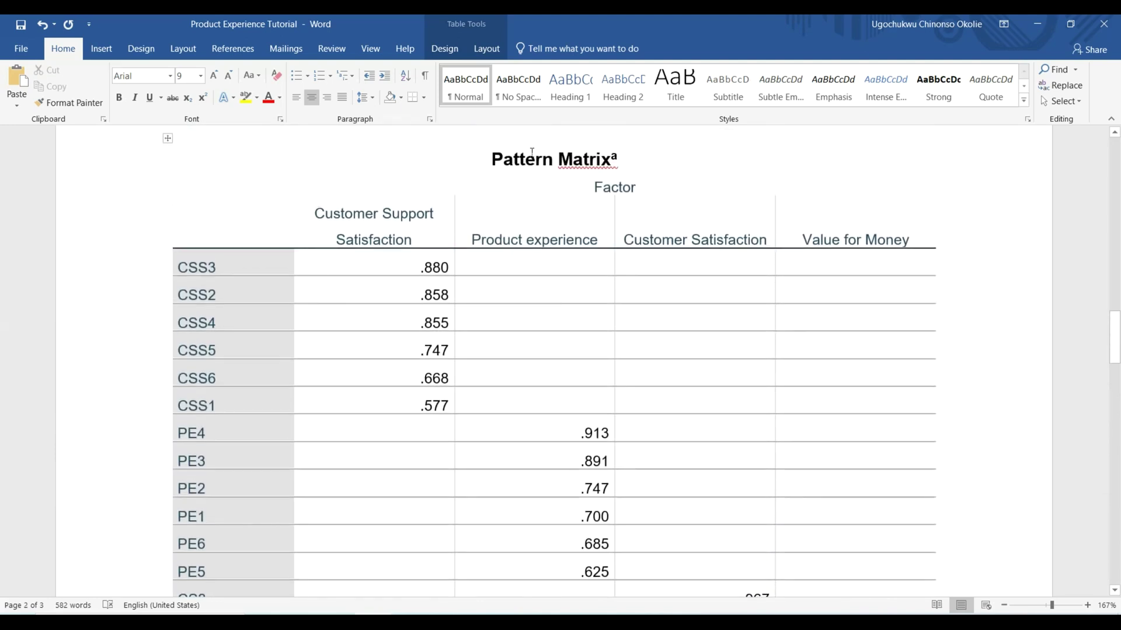
pyautogui.moveTo(549, 239); pyautogui.dragTo(715, 493)
pyautogui.scroll(-10, 577, 420)
pyautogui.scroll(3, 558, 411)
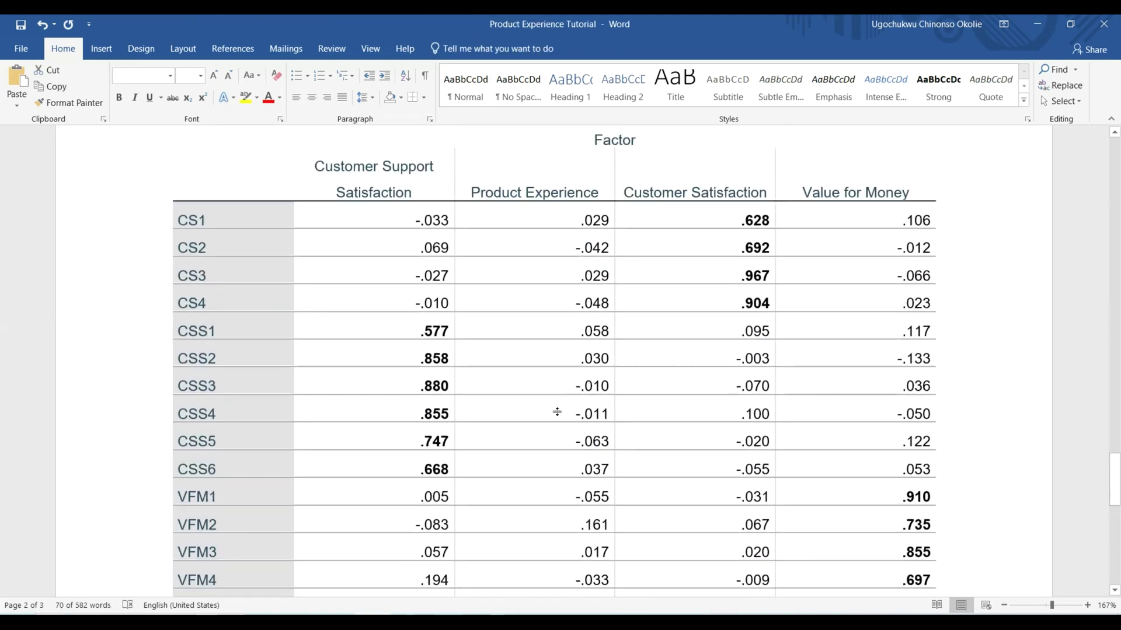
pyautogui.moveTo(499, 218); pyautogui.dragTo(705, 429)
pyautogui.scroll(10, 704, 429)
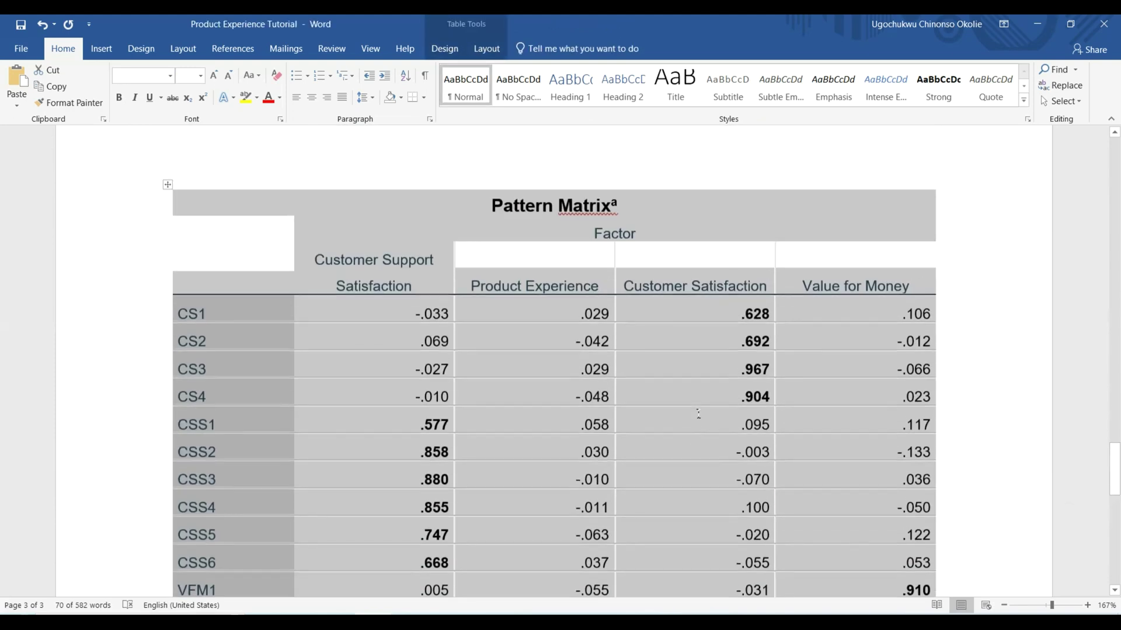
pyautogui.click(648, 393)
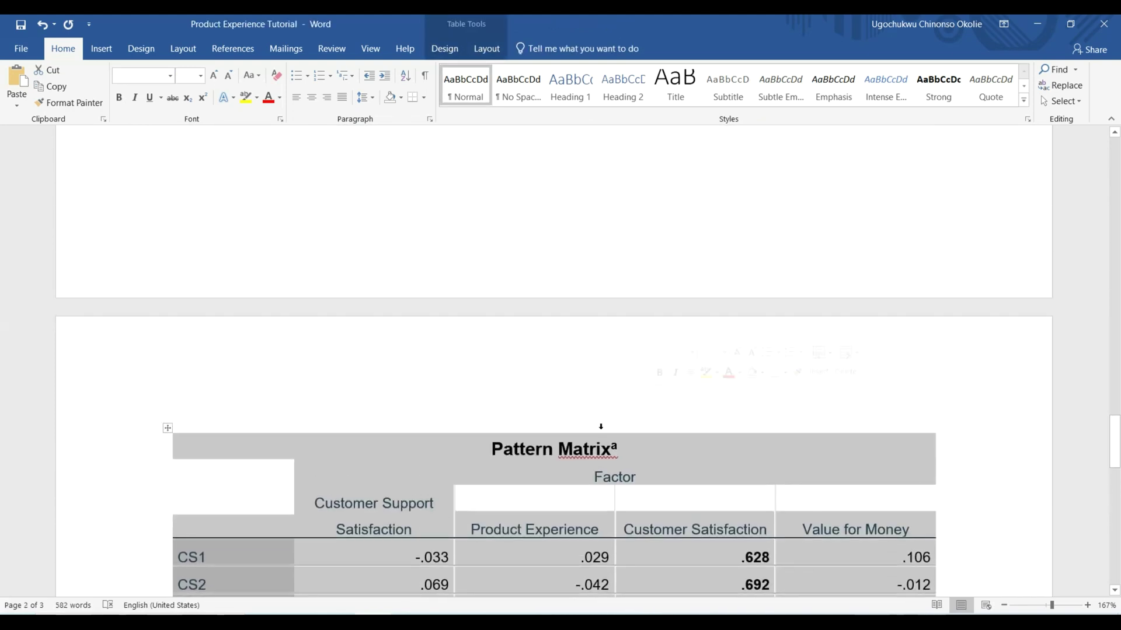
pyautogui.scroll(-10, 601, 427)
# Switch to the SPSS output and cut the Total Variance Explained table of the last factor analysis.
pyautogui.click(518, 616)
pyautogui.click(576, 601)
pyautogui.scroll(15, 526, 418)
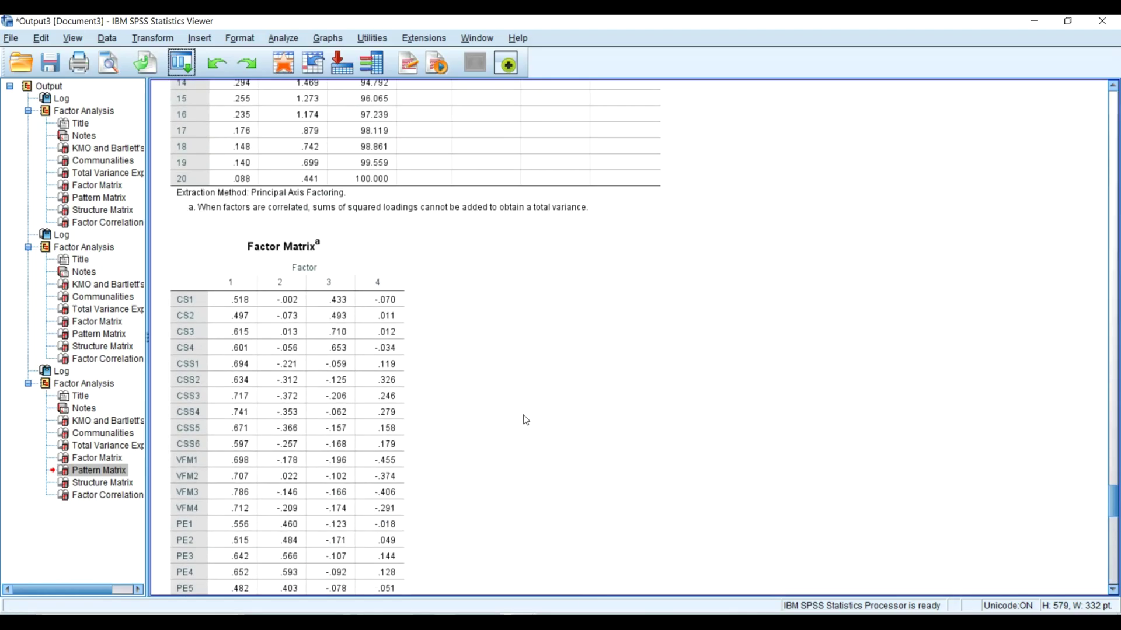
pyautogui.scroll(1, 531, 412)
pyautogui.click(533, 409)
pyautogui.rightClick(534, 409)
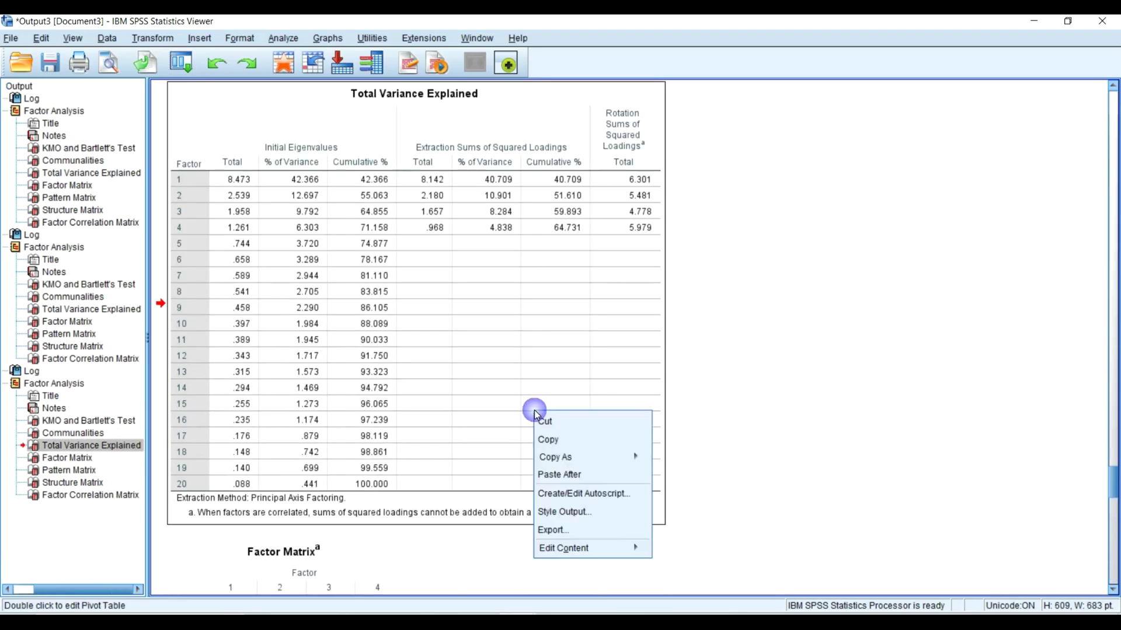
pyautogui.click(543, 421)
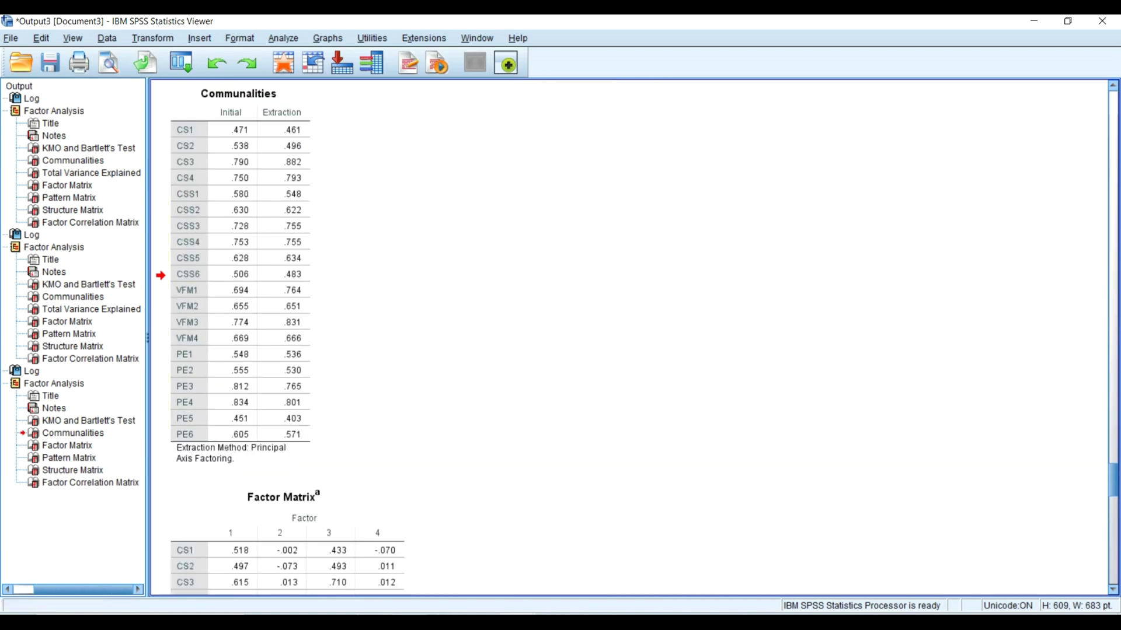
# Switch to the Word document and paste the Total Variance Explained table above the first Pattern Matrix table.
pyautogui.hotkey('alt', 'Tab')
pyautogui.scroll(10, 383, 531)
pyautogui.scroll(-3, 409, 467)
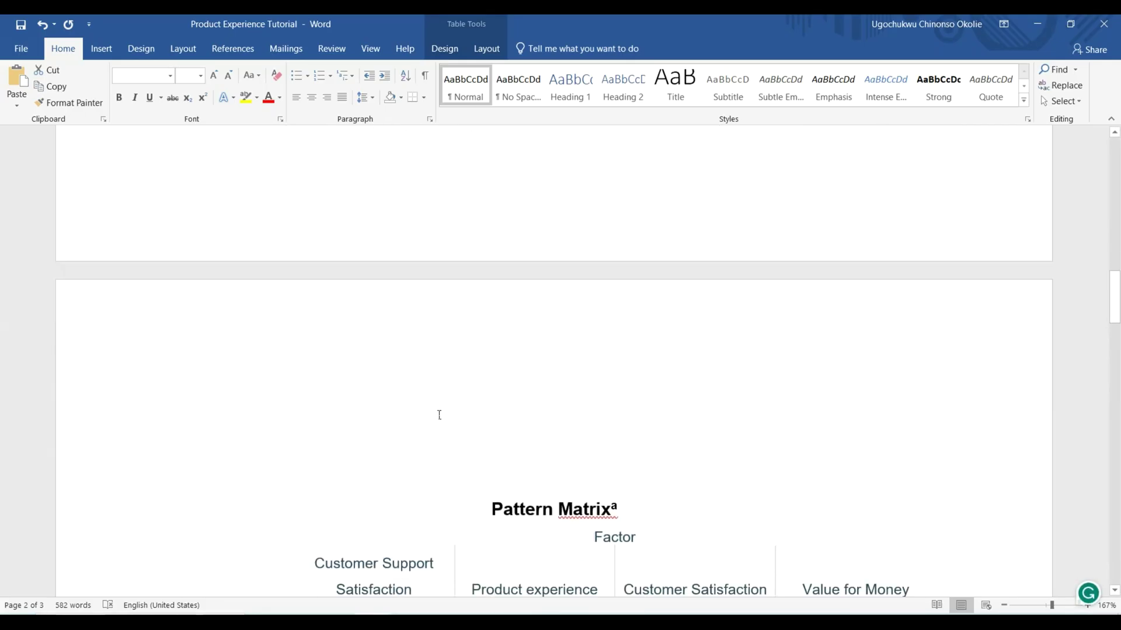
pyautogui.click(438, 415)
pyautogui.scroll(8, 441, 413)
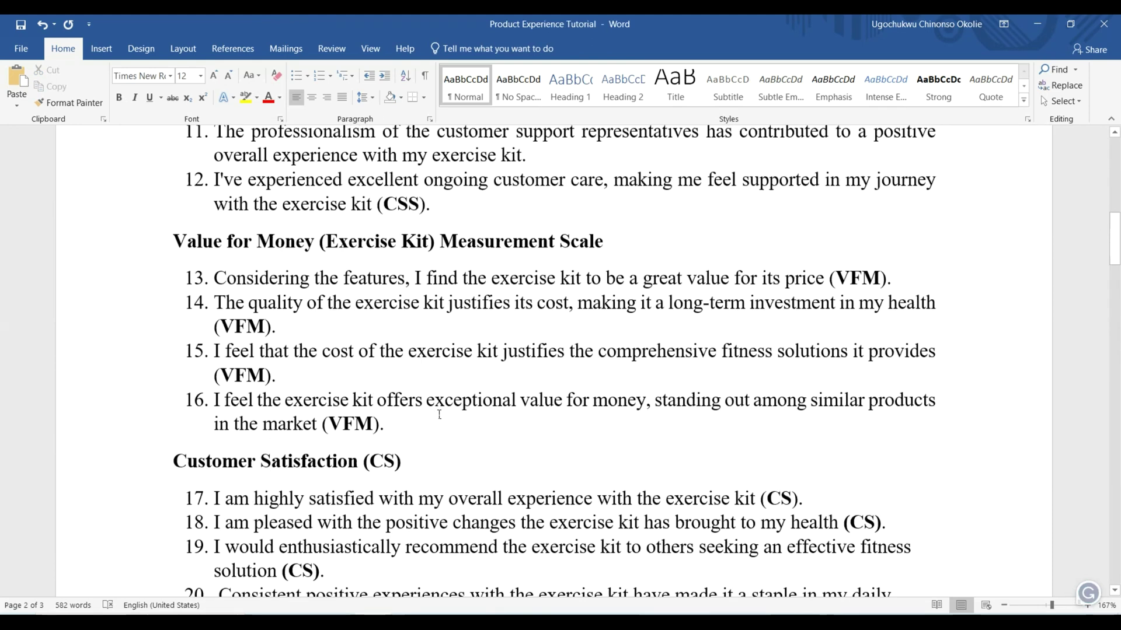
pyautogui.scroll(-9, 440, 415)
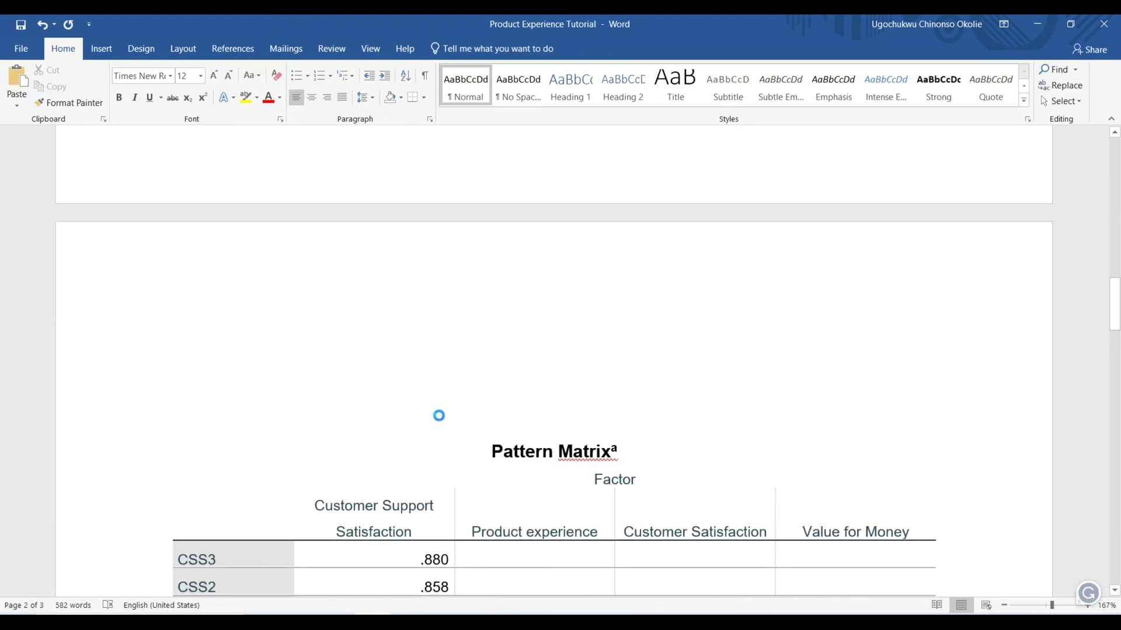
pyautogui.hotkey('ctrl', 'v')
pyautogui.scroll(5, 427, 444)
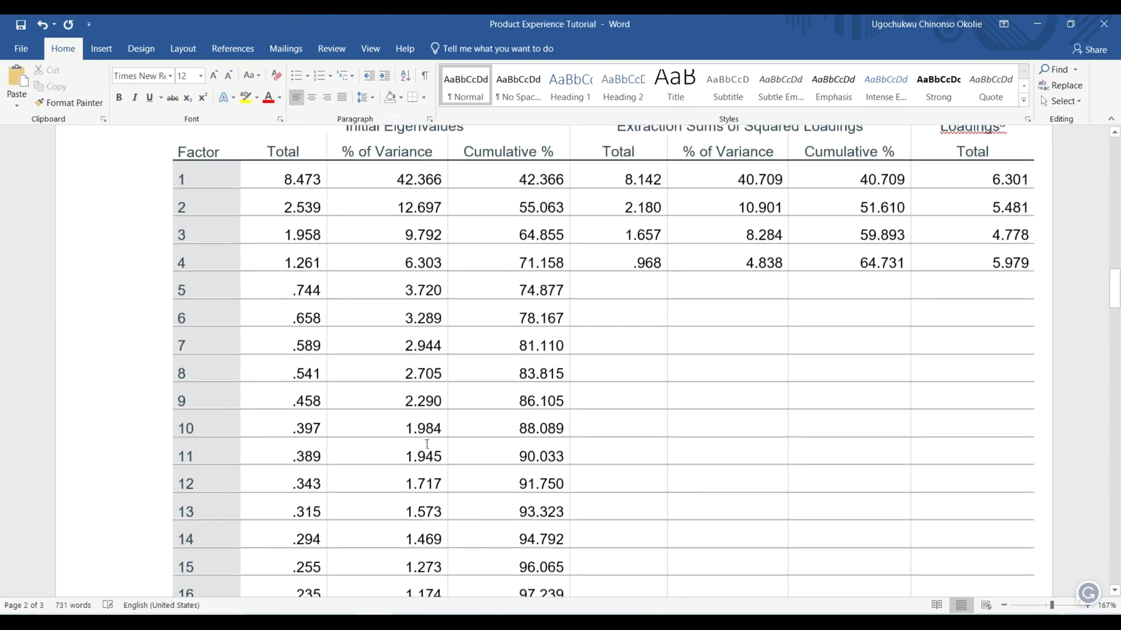
# AutoFit the Total Variance Explained table to the window.
pyautogui.scroll(2, 428, 443)
pyautogui.scroll(7, 457, 415)
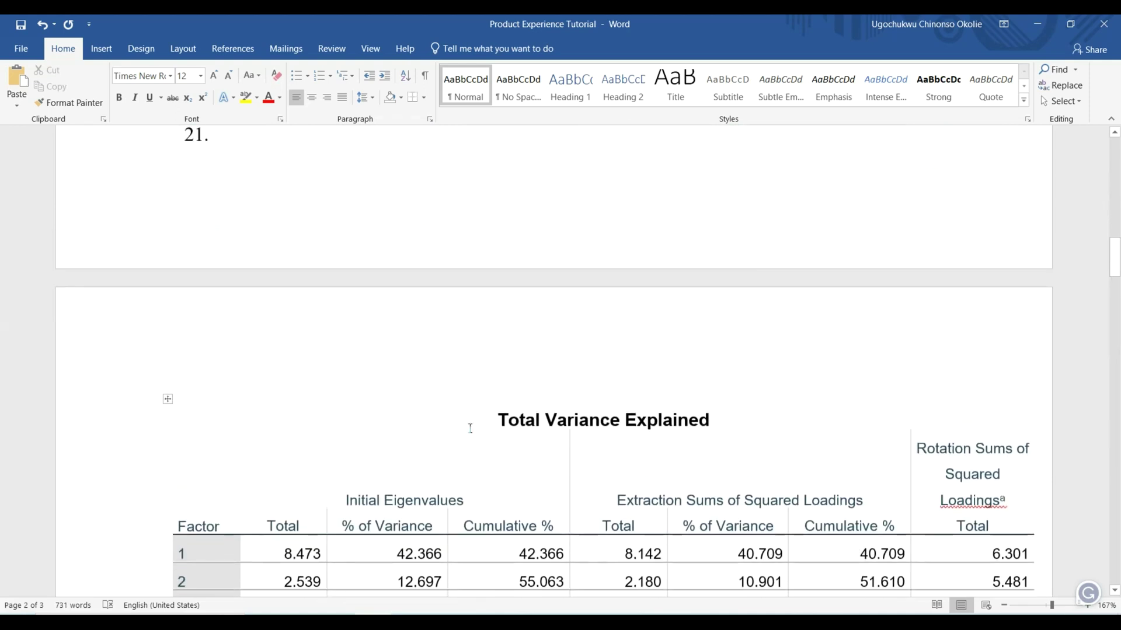
pyautogui.rightClick(169, 399)
pyautogui.moveTo(247, 322)
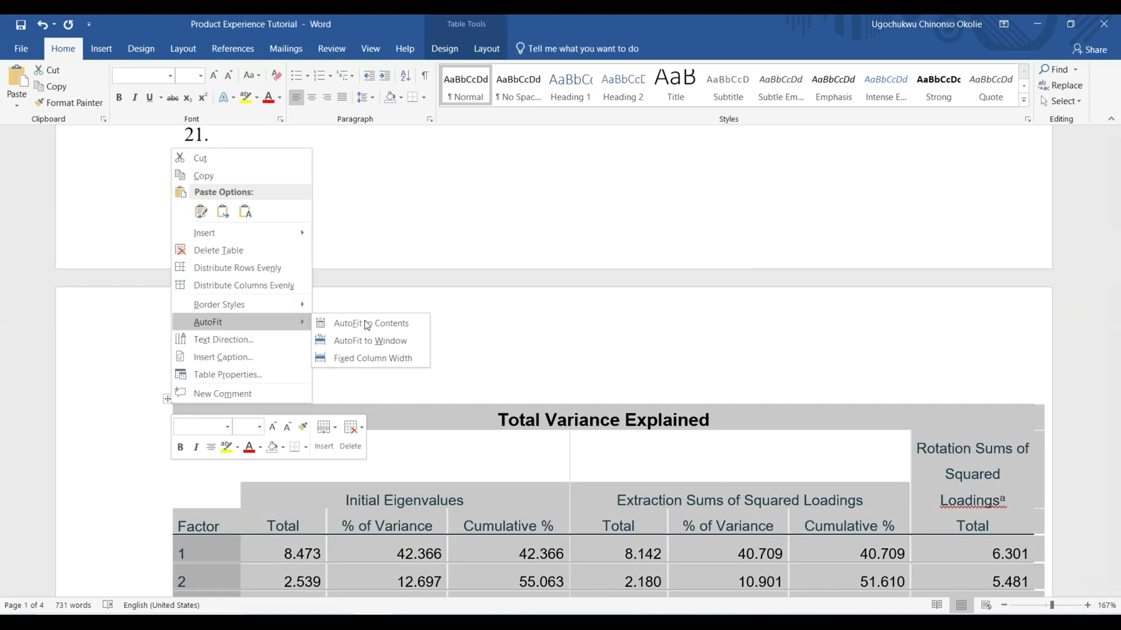
pyautogui.click(373, 337)
pyautogui.scroll(-8, 464, 396)
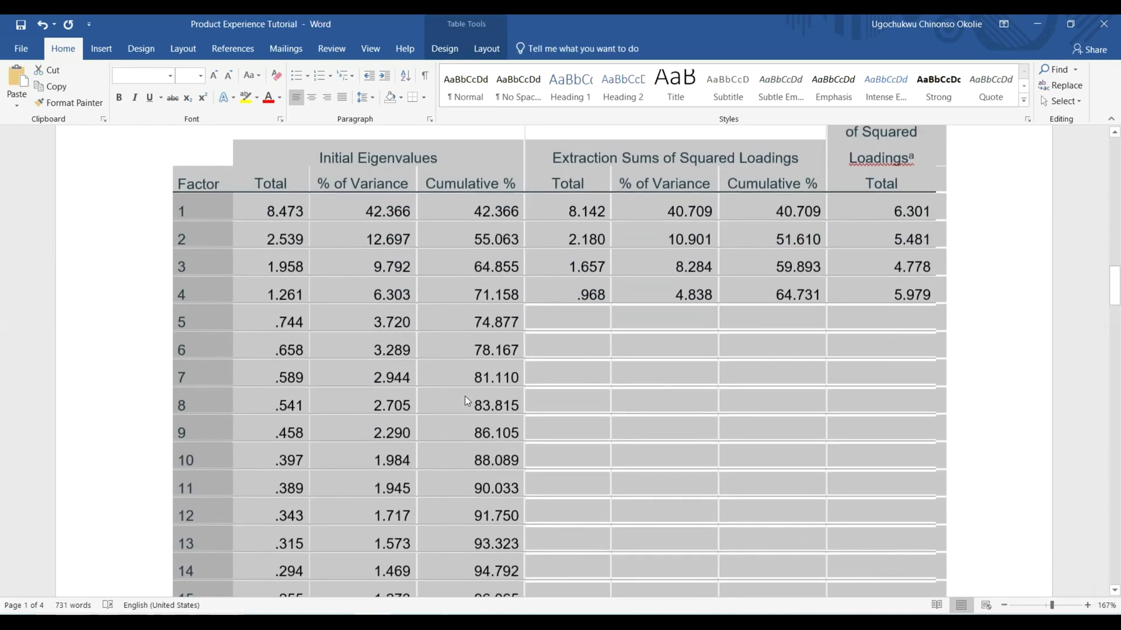
pyautogui.click(465, 395)
# Switch to the SPSS output and cut the KMO and Bartlett's Test table of the last factor analysis.
pyautogui.scroll(-1, 459, 406)
pyautogui.scroll(-12, 459, 407)
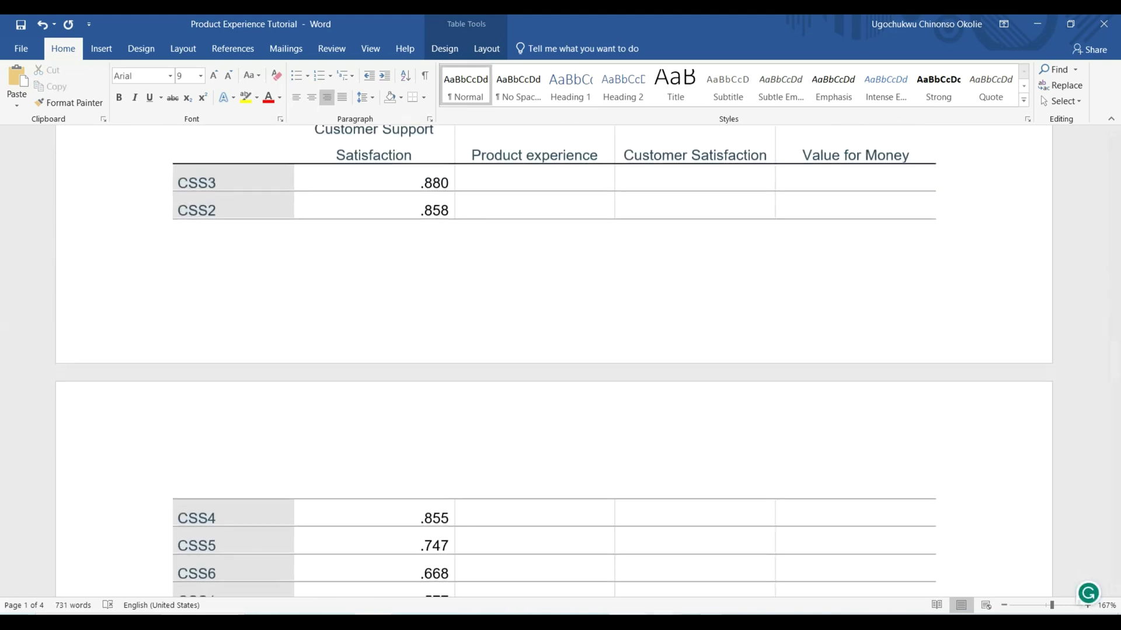
pyautogui.click(552, 563)
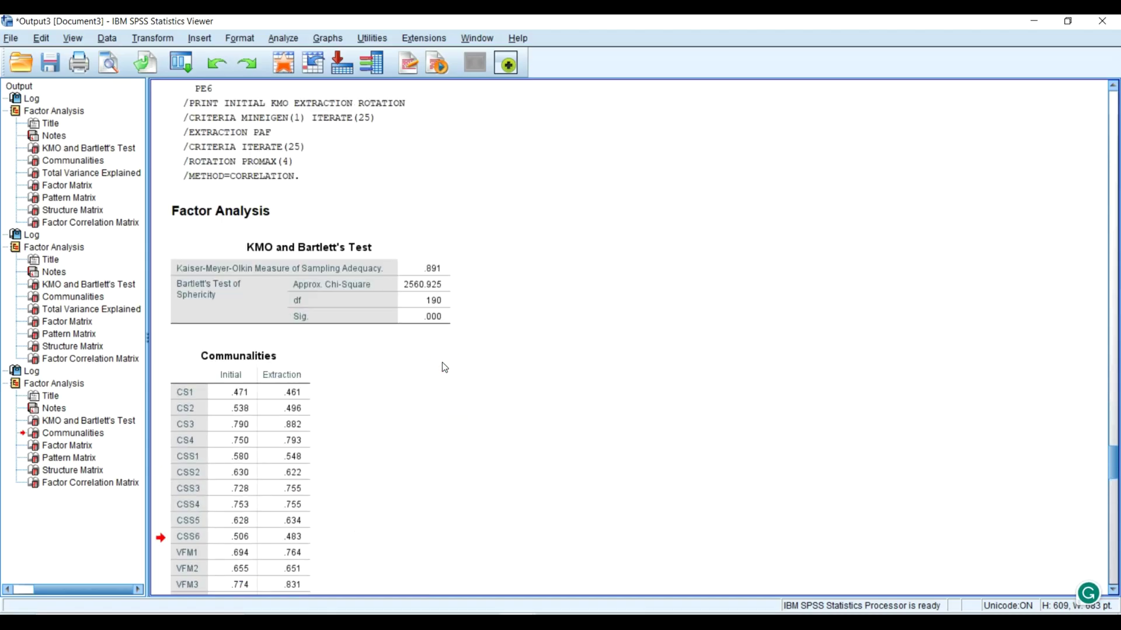
pyautogui.click(394, 298)
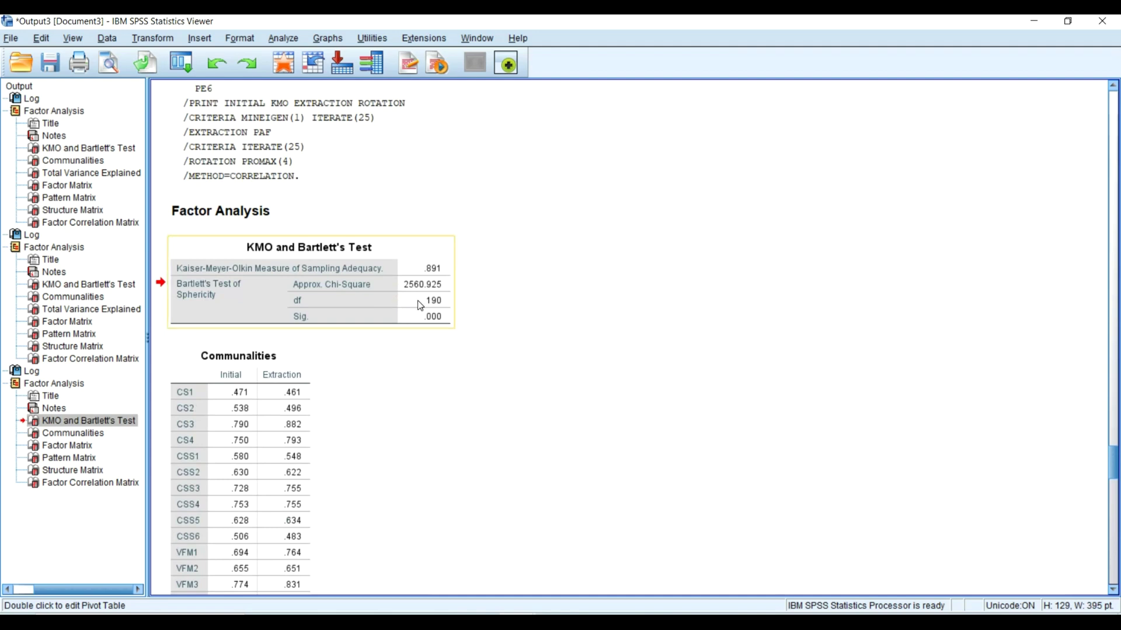
pyautogui.rightClick(419, 302)
pyautogui.click(446, 315)
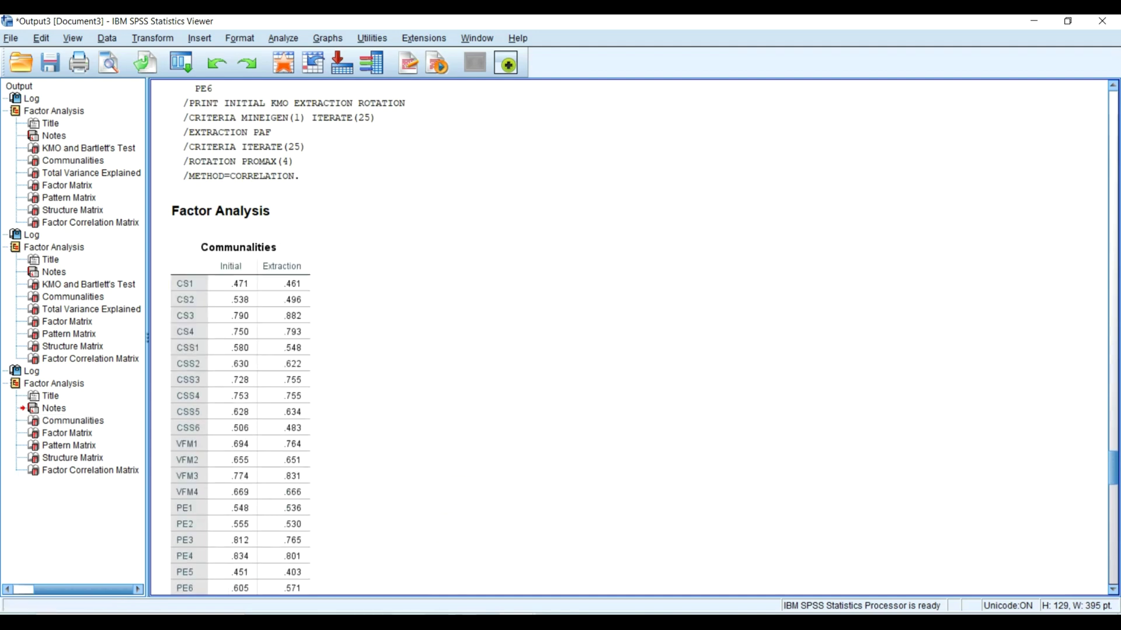
# Switch to Word and paste the KMO and Bartlett's Test table above the Total Variance Explained table, adding a blank line between them.
pyautogui.hotkey('alt', 'Tab')
pyautogui.scroll(10, 429, 458)
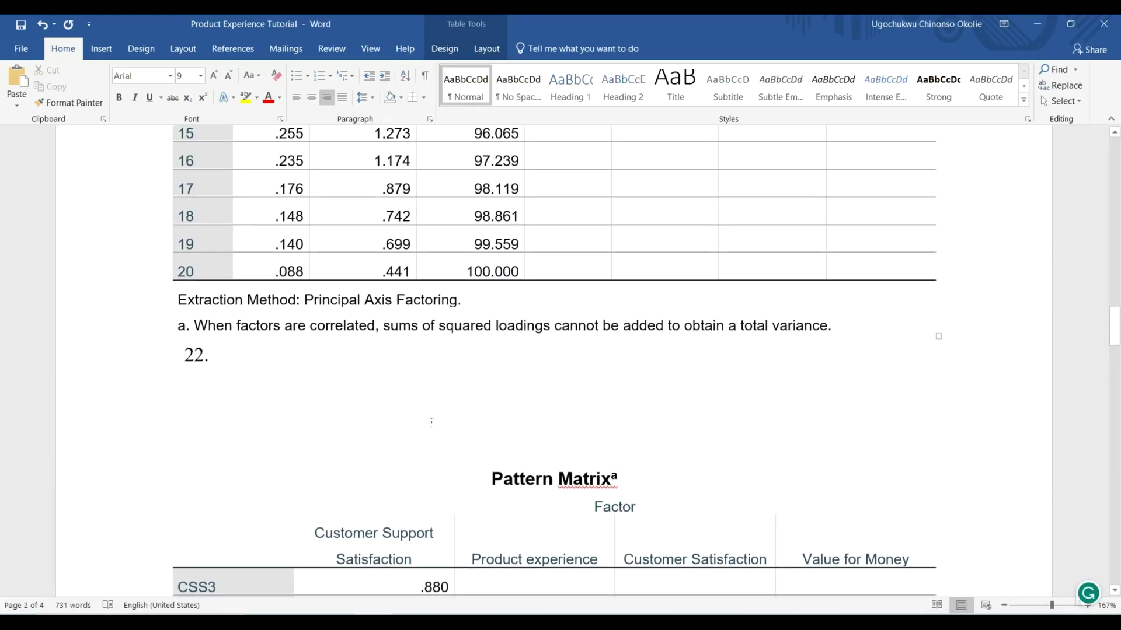
pyautogui.scroll(5, 431, 421)
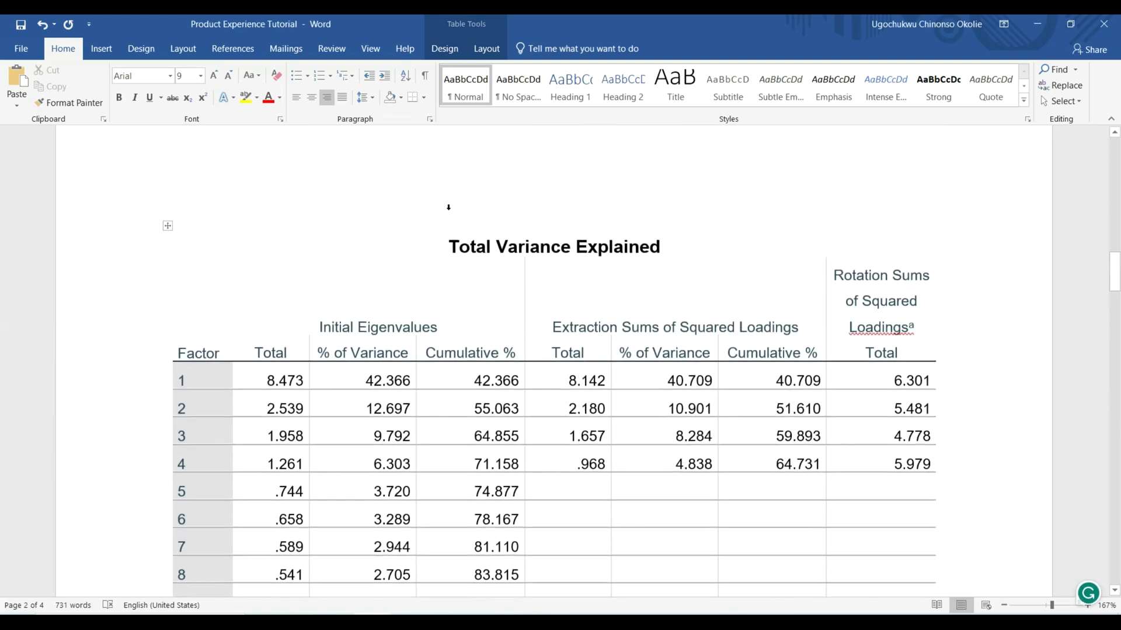
pyautogui.click(449, 207)
pyautogui.click(239, 234)
pyautogui.scroll(5, 453, 205)
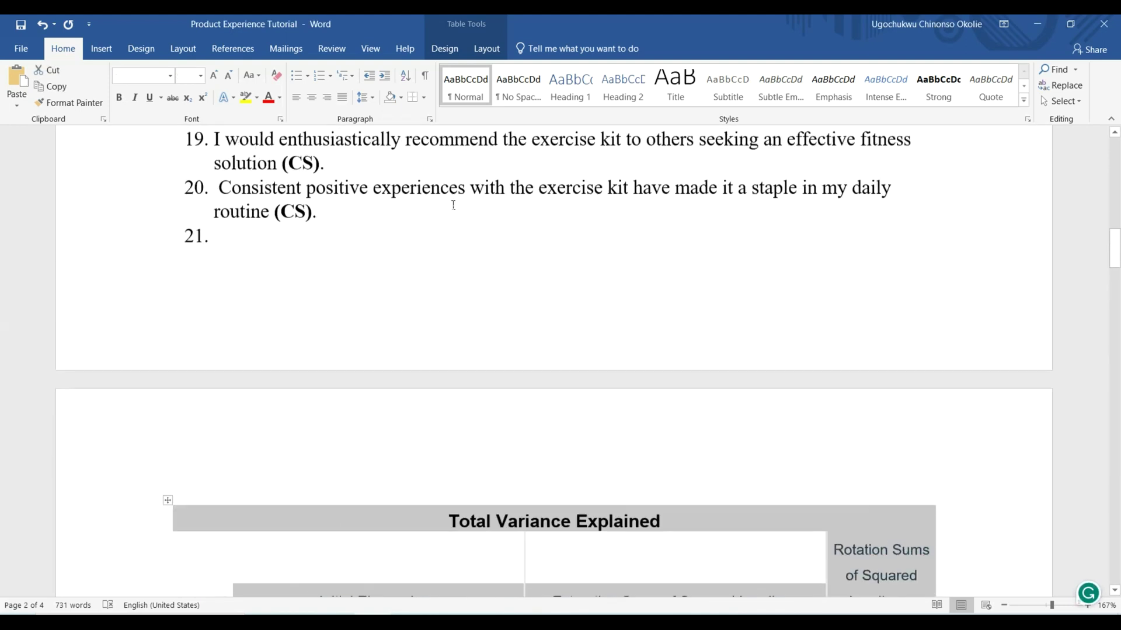
pyautogui.click(396, 255)
pyautogui.hotkey('ctrl', 'Return')
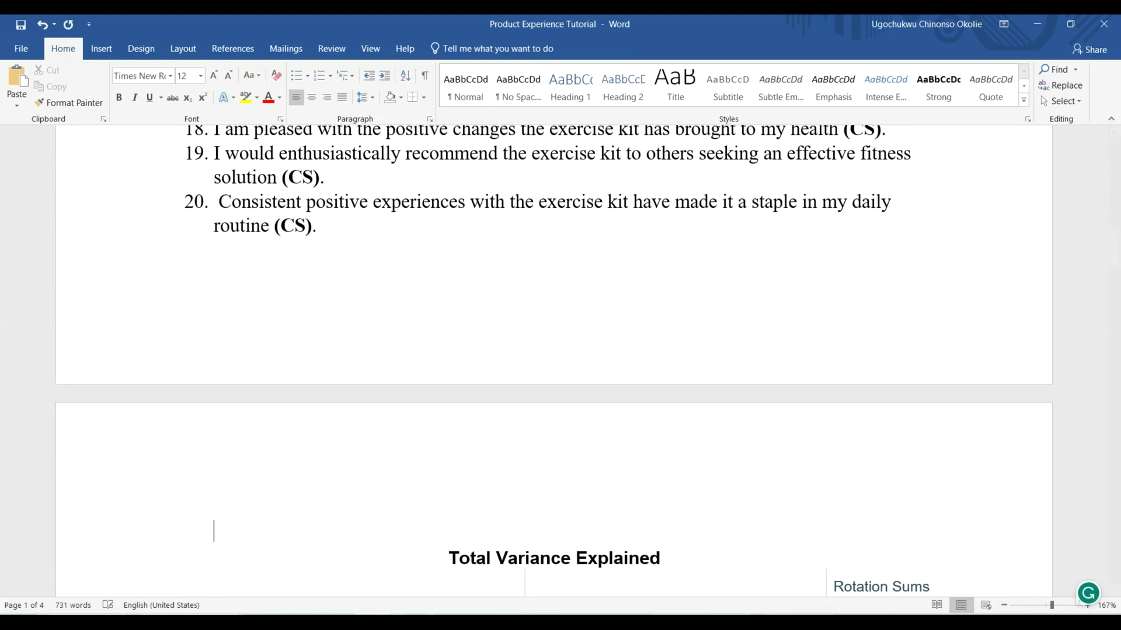
pyautogui.hotkey('ctrl', 'v')
pyautogui.scroll(-3, 456, 362)
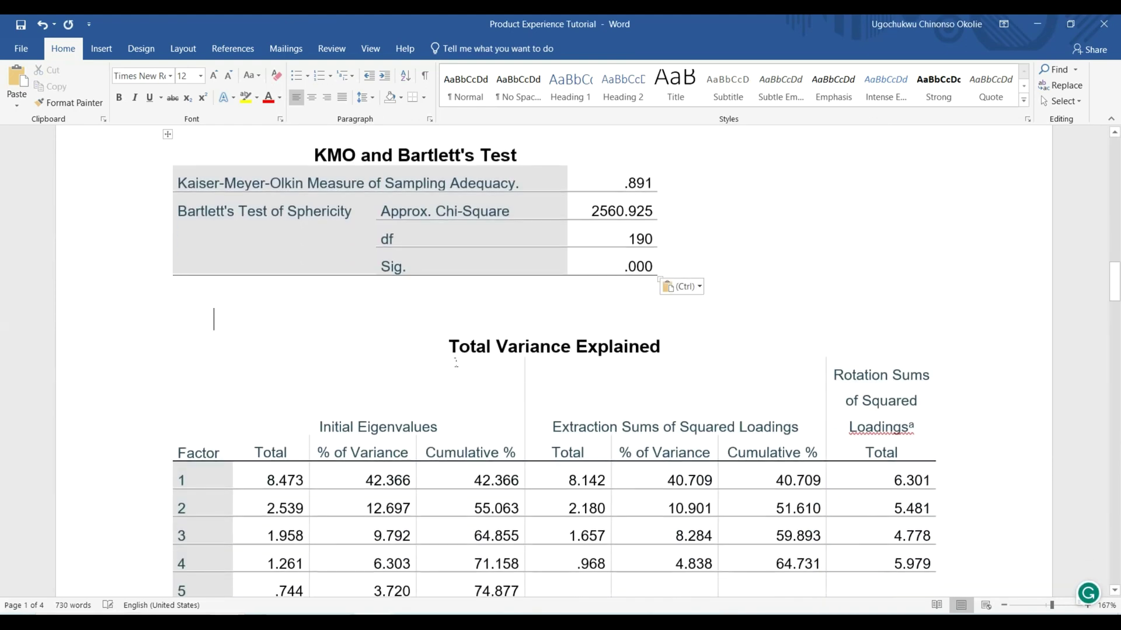
pyautogui.press('Return')
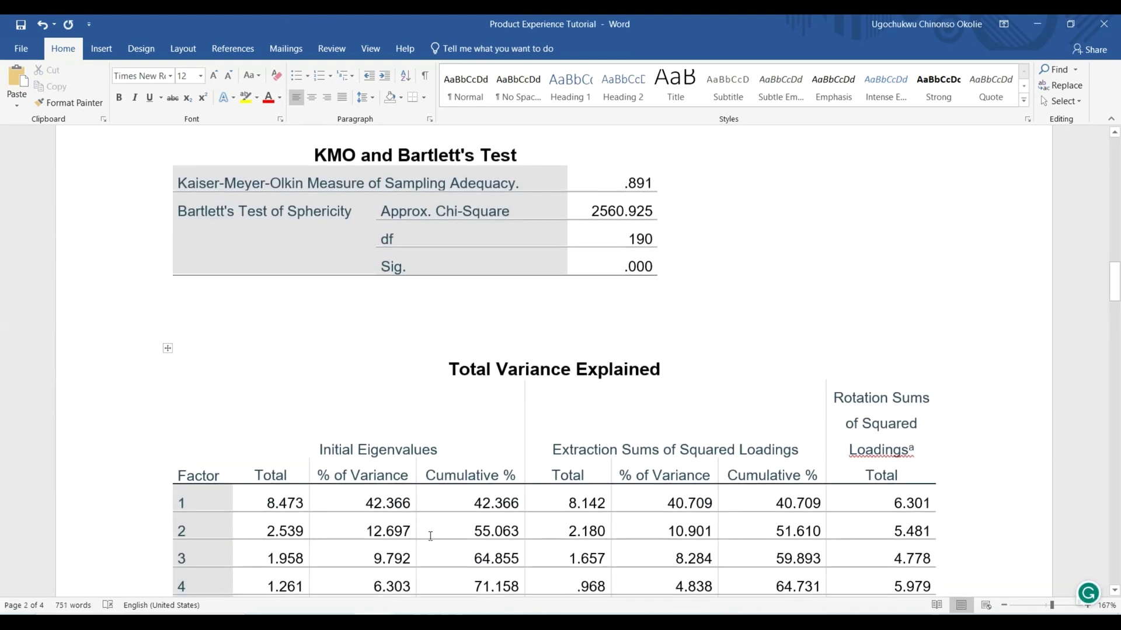
# Switch to the SPSS output and cut the Communalities table of the last factor analysis.
pyautogui.hotkey('alt', 'Tab')
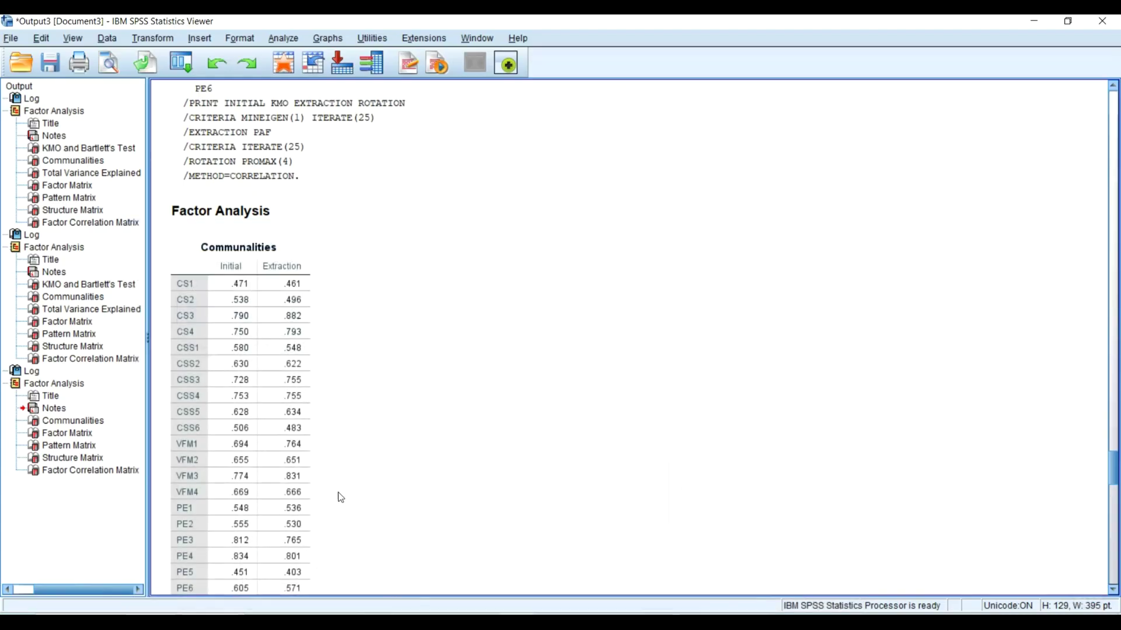
pyautogui.click(250, 388)
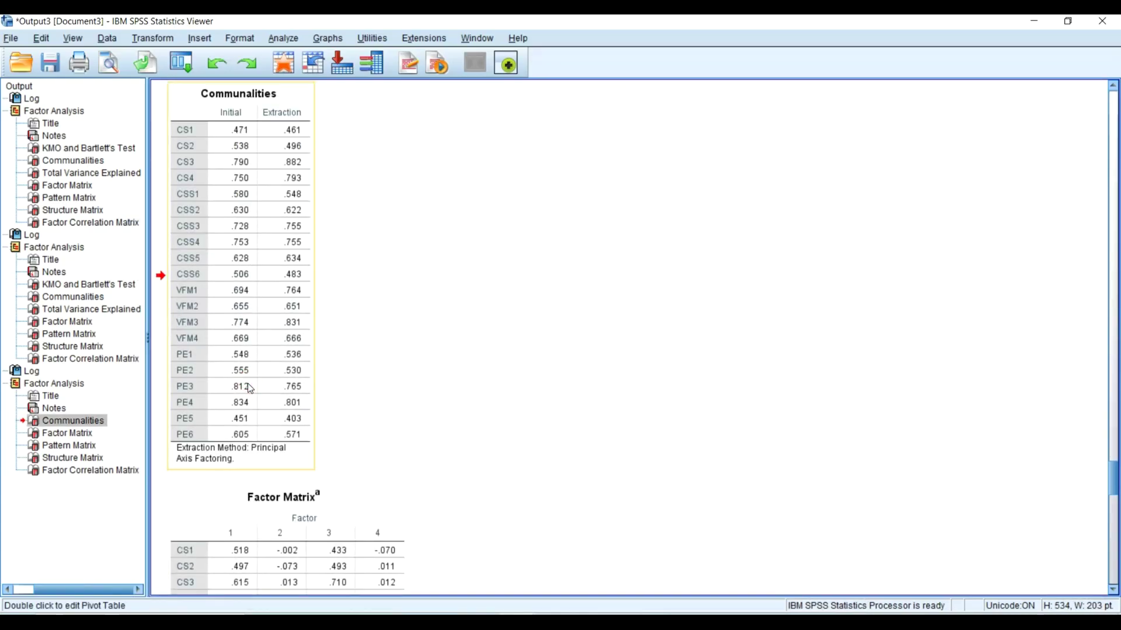
pyautogui.rightClick(274, 321)
pyautogui.click(306, 332)
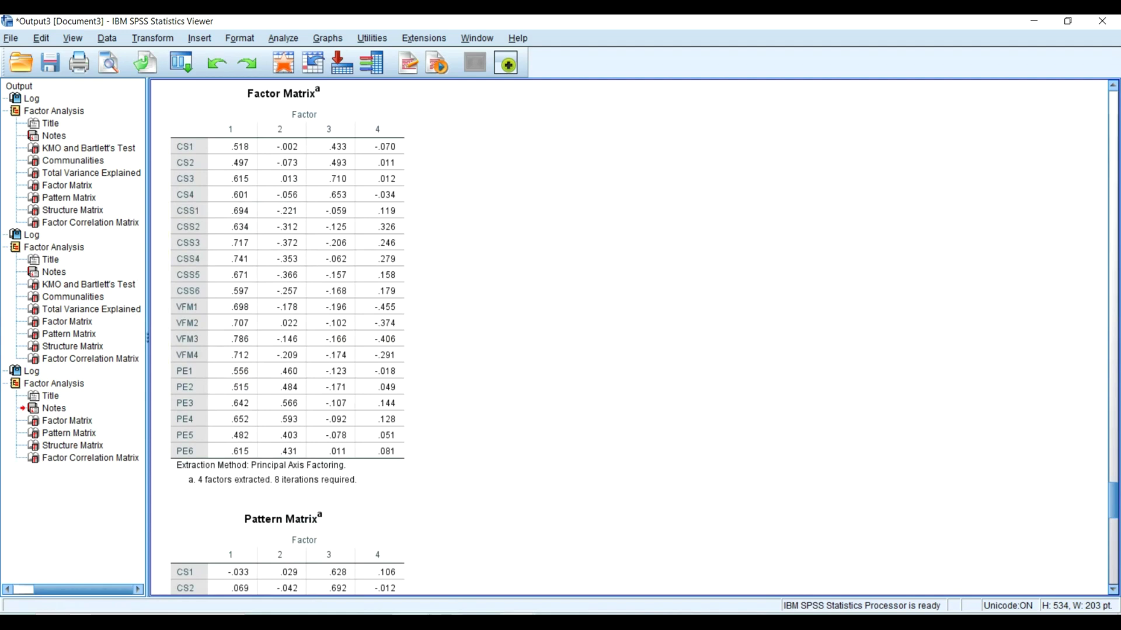
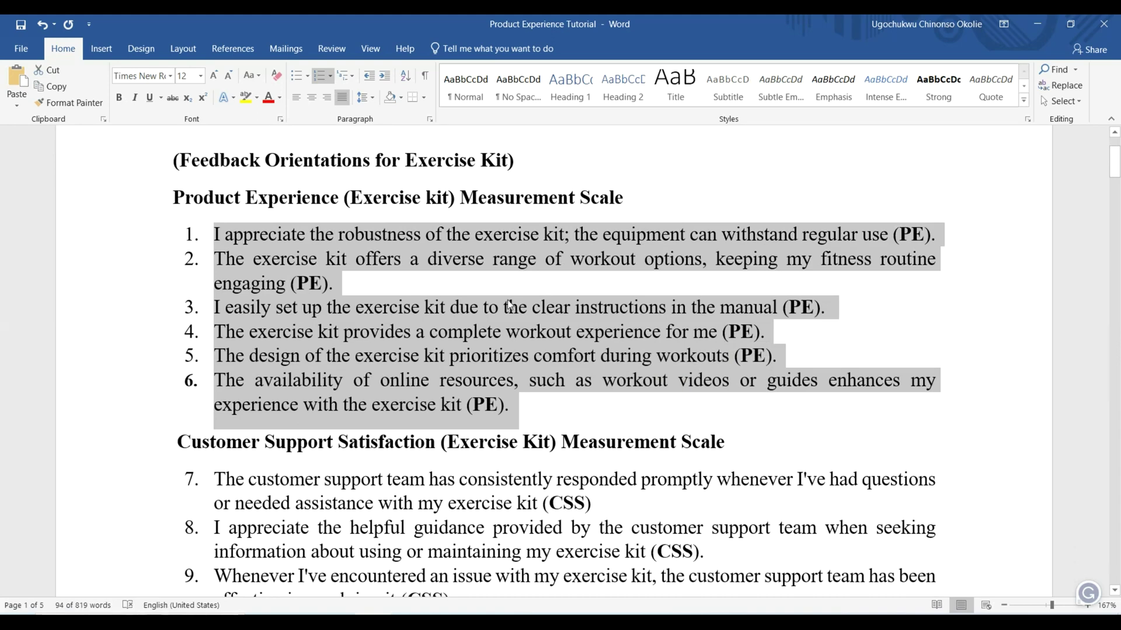
# Review the questionnaire items of the four measurement scales in the Word document, along with the Communalities table.
pyautogui.scroll(-2, 509, 303)
pyautogui.click(508, 301)
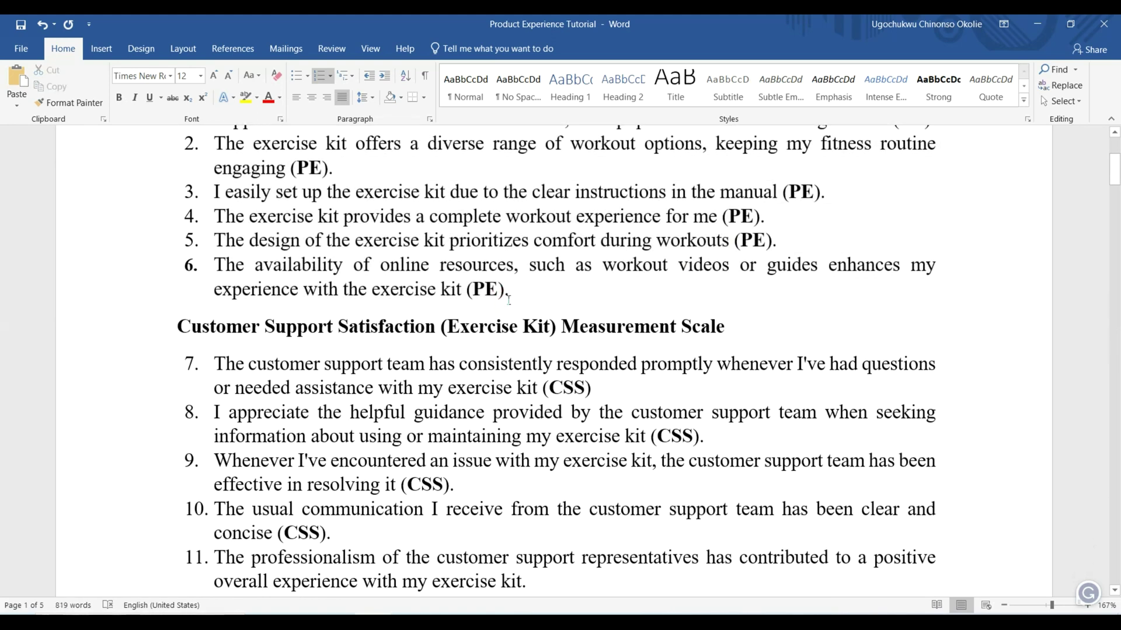
pyautogui.scroll(-3, 508, 300)
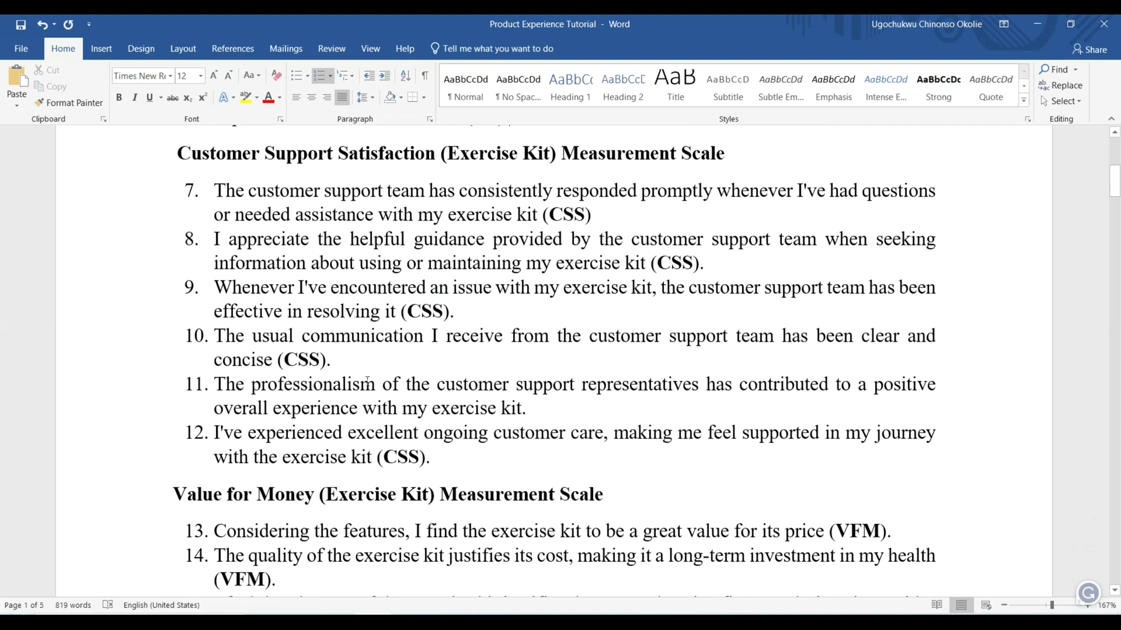
pyautogui.scroll(-5, 438, 495)
pyautogui.scroll(2, 405, 505)
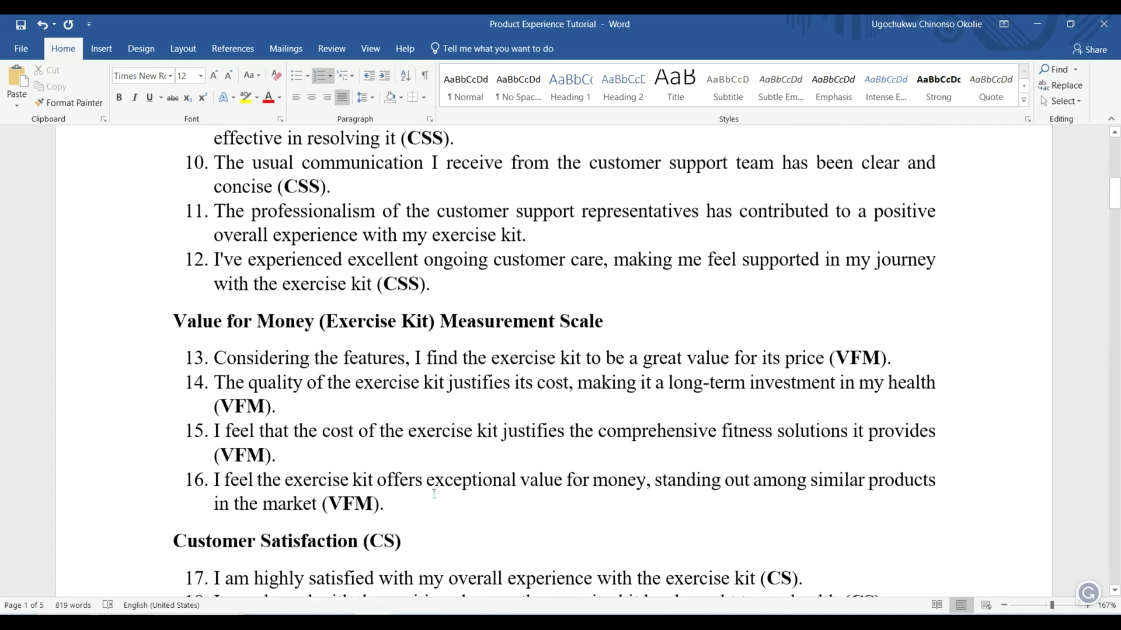
pyautogui.moveTo(406, 505); pyautogui.dragTo(167, 324)
pyautogui.scroll(-15, 340, 298)
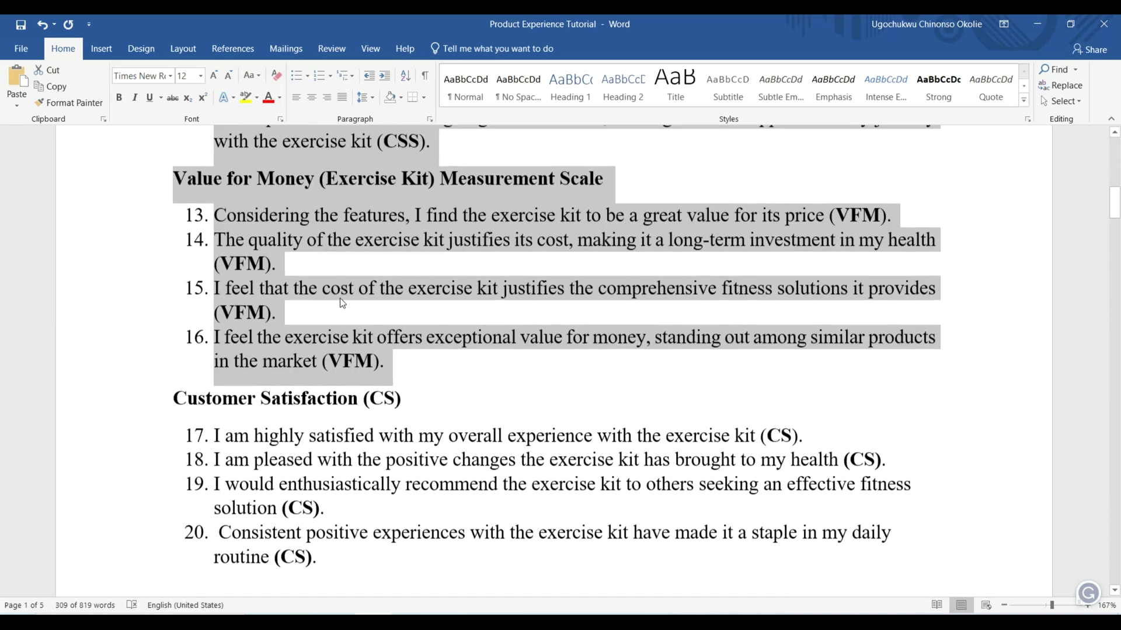
pyautogui.scroll(-2, 340, 298)
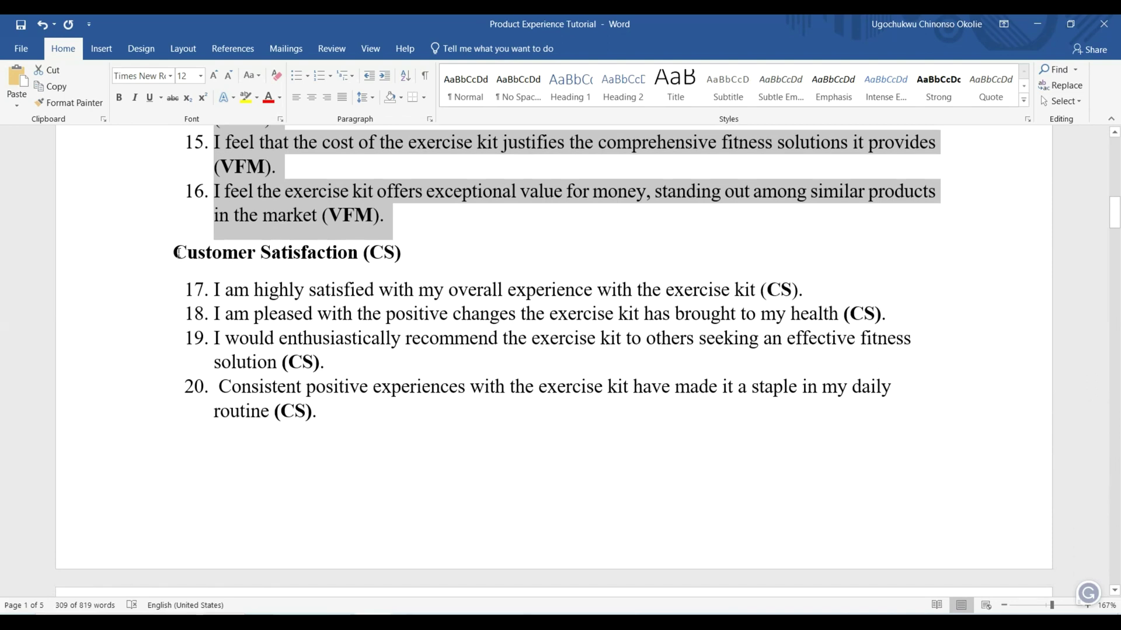
pyautogui.click(333, 313)
pyautogui.scroll(-15, 332, 313)
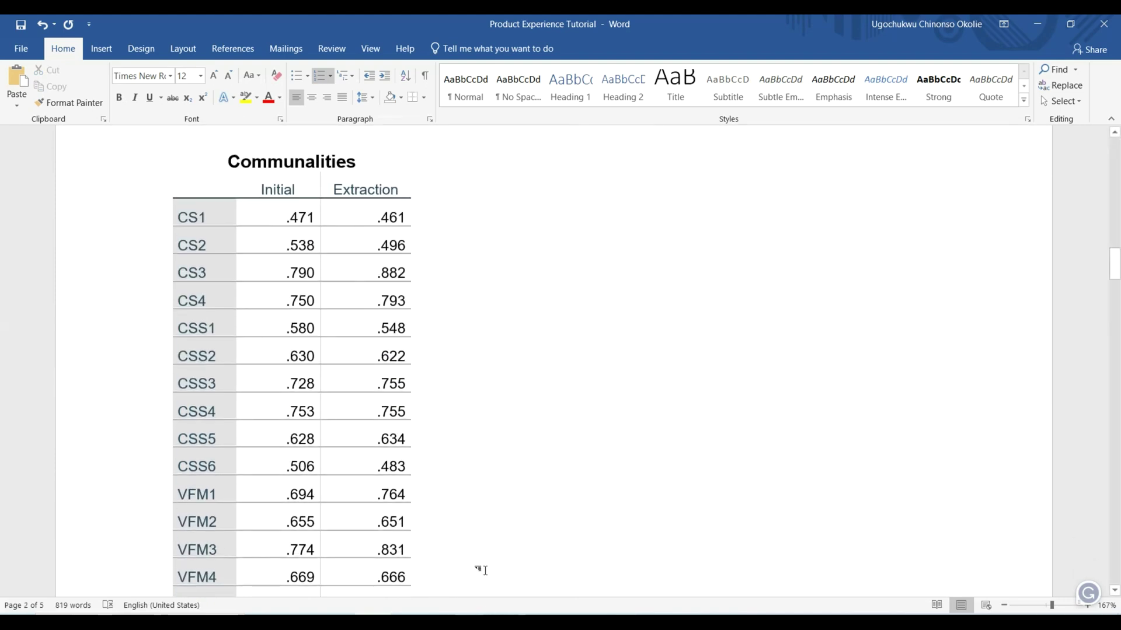
pyautogui.scroll(10, 481, 570)
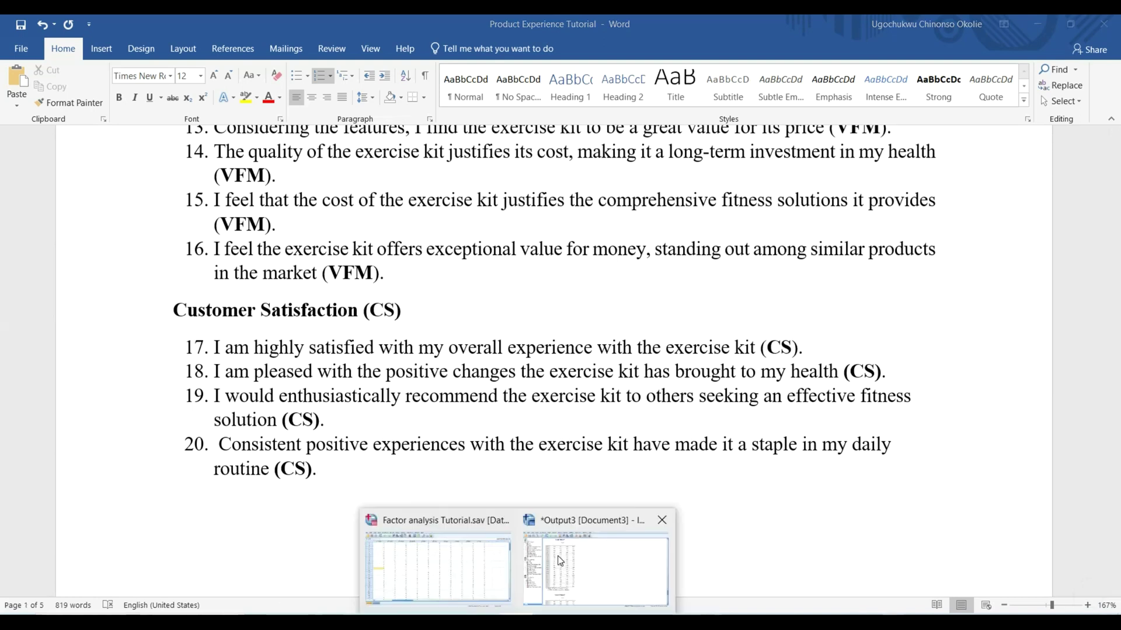
# Switch to the SPSS output and examine the Total Variance Explained table of an earlier factor analysis.
pyautogui.click(559, 561)
pyautogui.scroll(5, 495, 388)
pyautogui.scroll(15, 495, 385)
pyautogui.scroll(12, 495, 385)
pyautogui.scroll(-3, 495, 385)
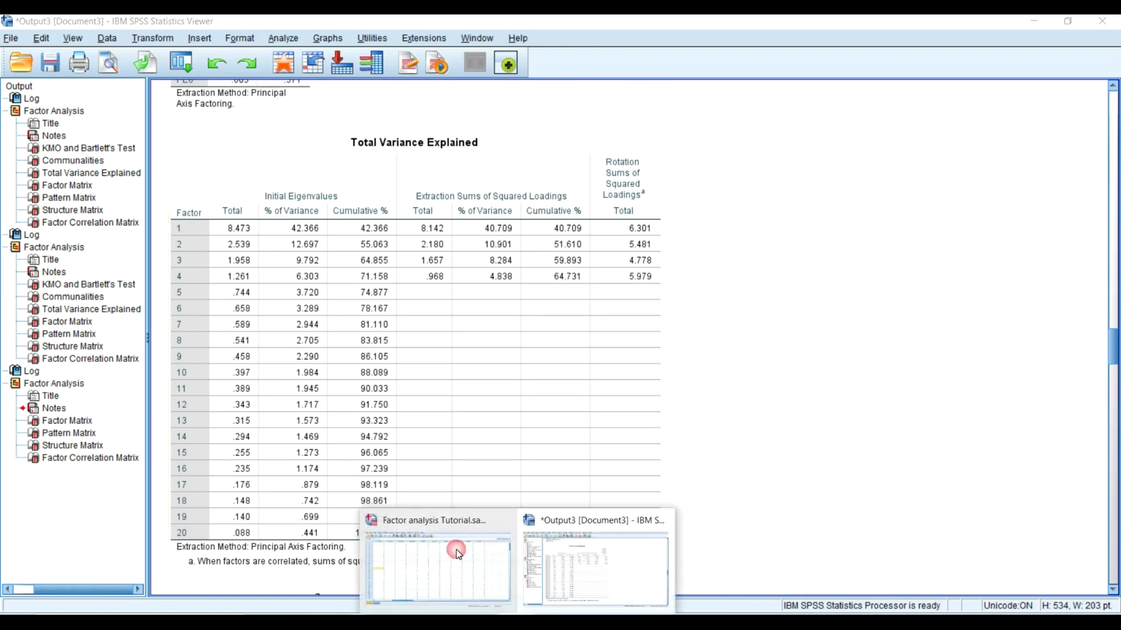
# Switch to the Factor analysis Tutorial dataset and bring its first variables, from CS1 onward, into view.
pyautogui.click(467, 562)
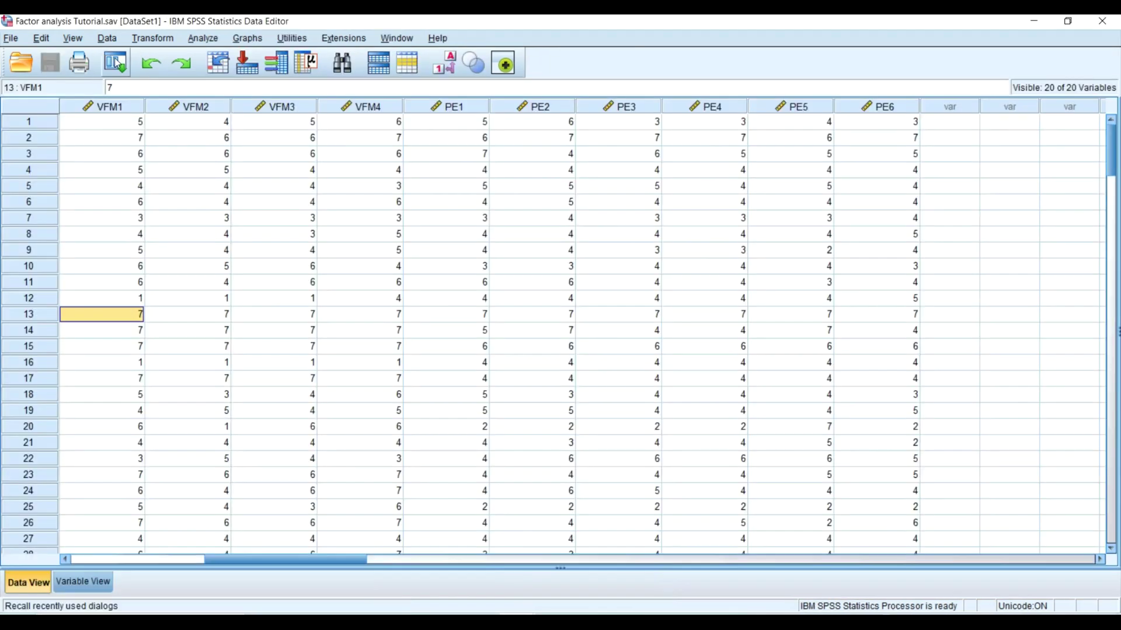
pyautogui.press('F2')
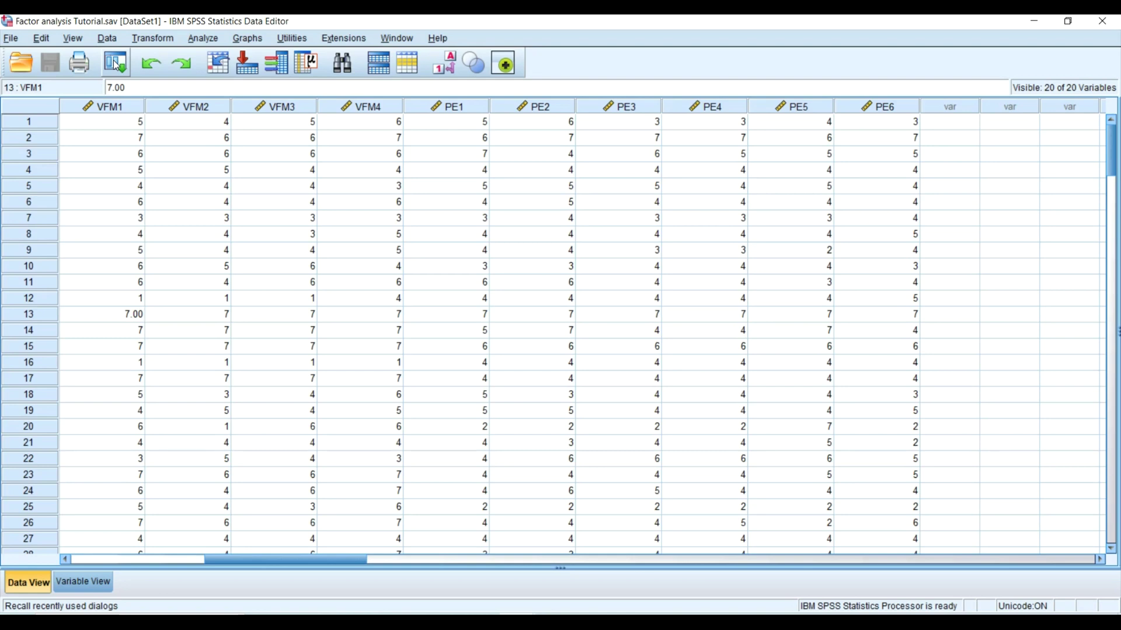
pyautogui.moveTo(342, 561); pyautogui.dragTo(149, 559)
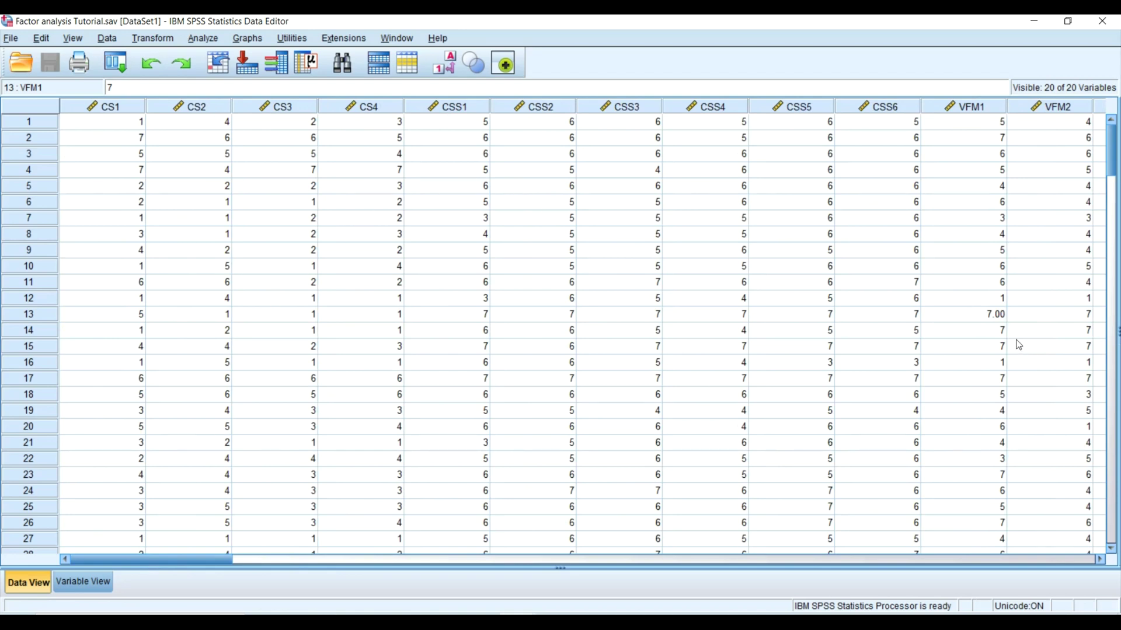
pyautogui.click(994, 331)
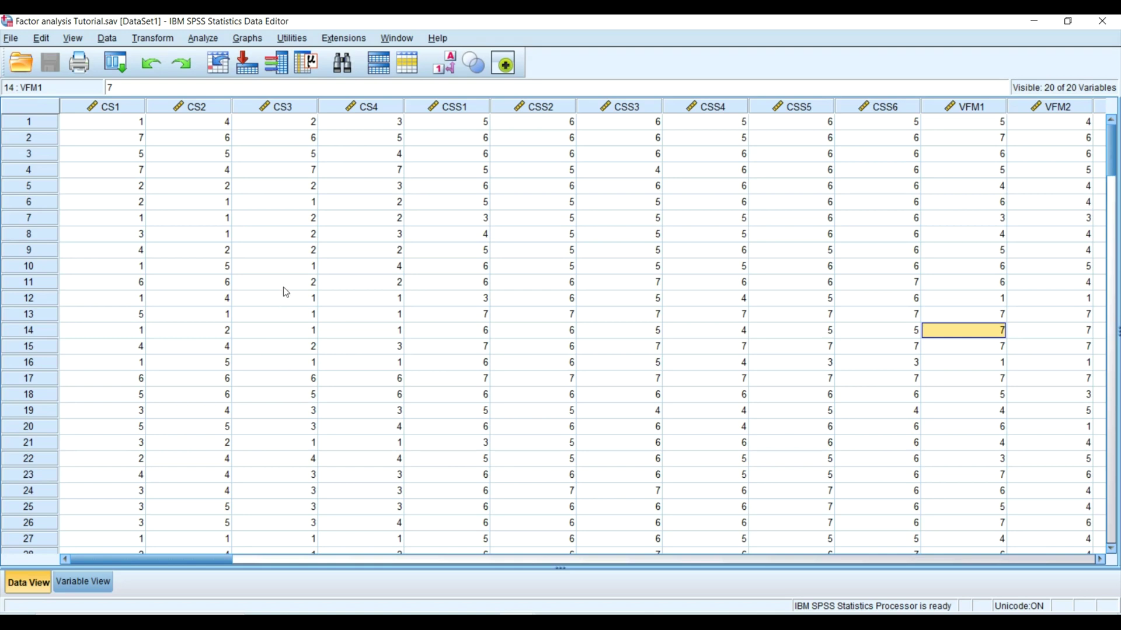
# Open a Reliability Analysis of the dataset and select the variables CS1 to CS4.
pyautogui.click(205, 41)
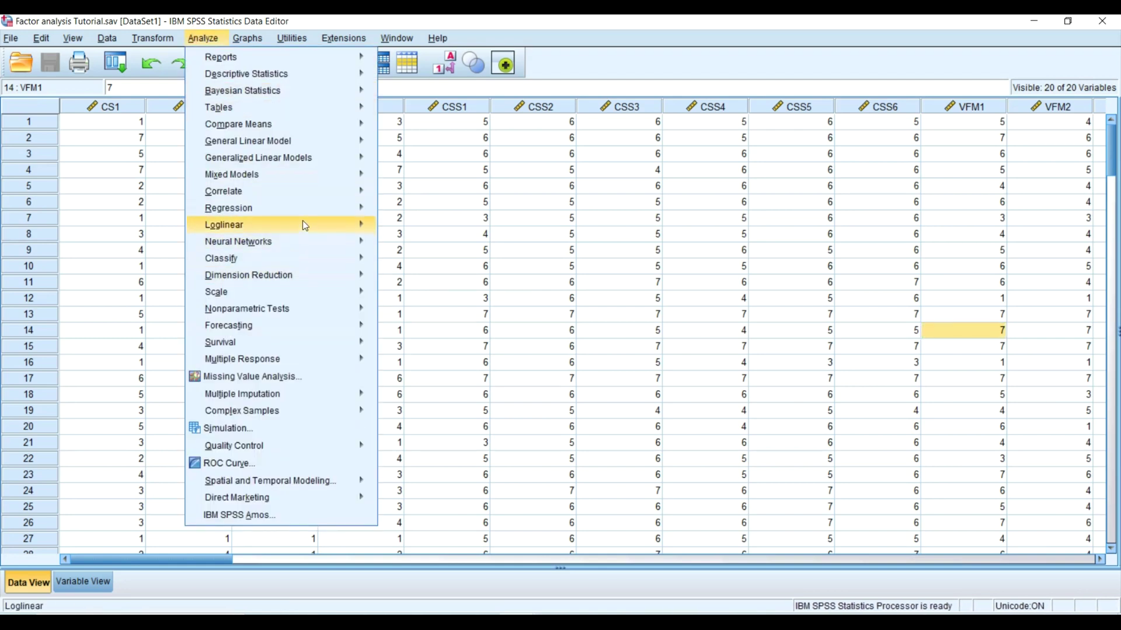
pyautogui.moveTo(330, 292)
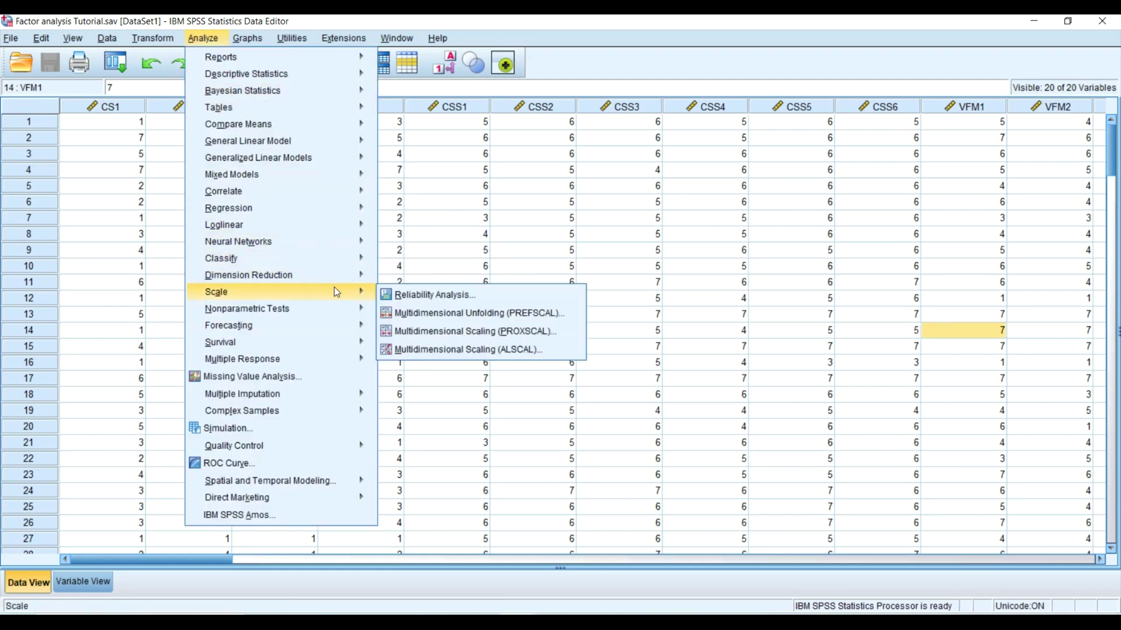
pyautogui.click(402, 294)
pyautogui.hotkey('shift', 'Down')
pyautogui.hotkey('shift', 'Down')
pyautogui.hotkey('shift', 'Down')
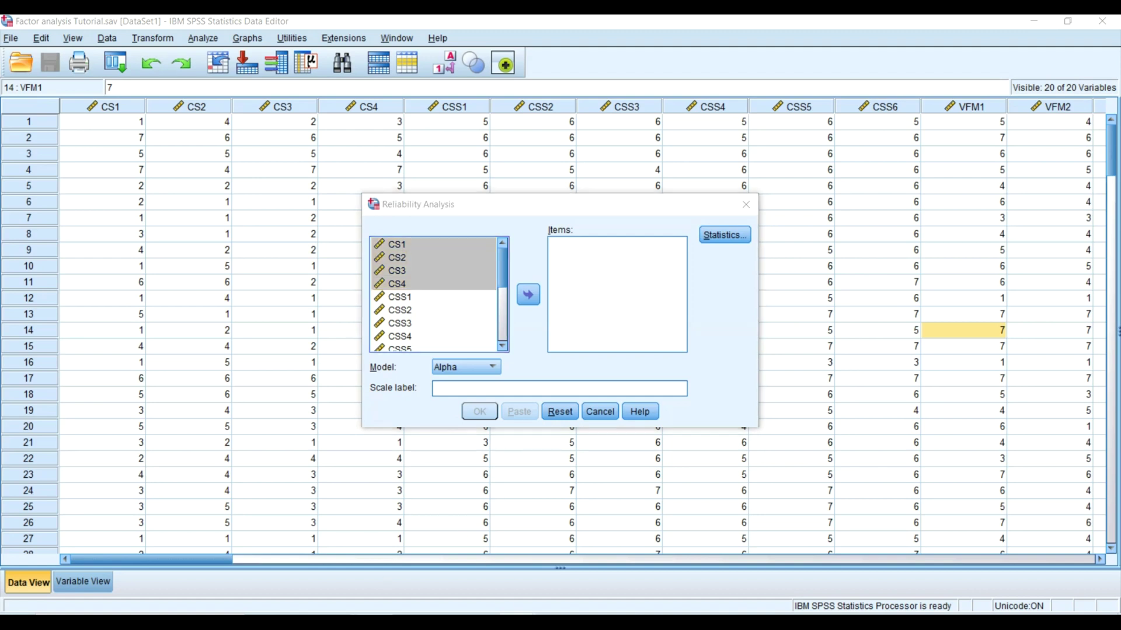
# Review the factor loadings table in the Word document, then return to the Reliability Analysis in SPSS.
pyautogui.hotkey('alt', 'Tab')
pyautogui.scroll(-15, 413, 332)
pyautogui.scroll(-20, 413, 332)
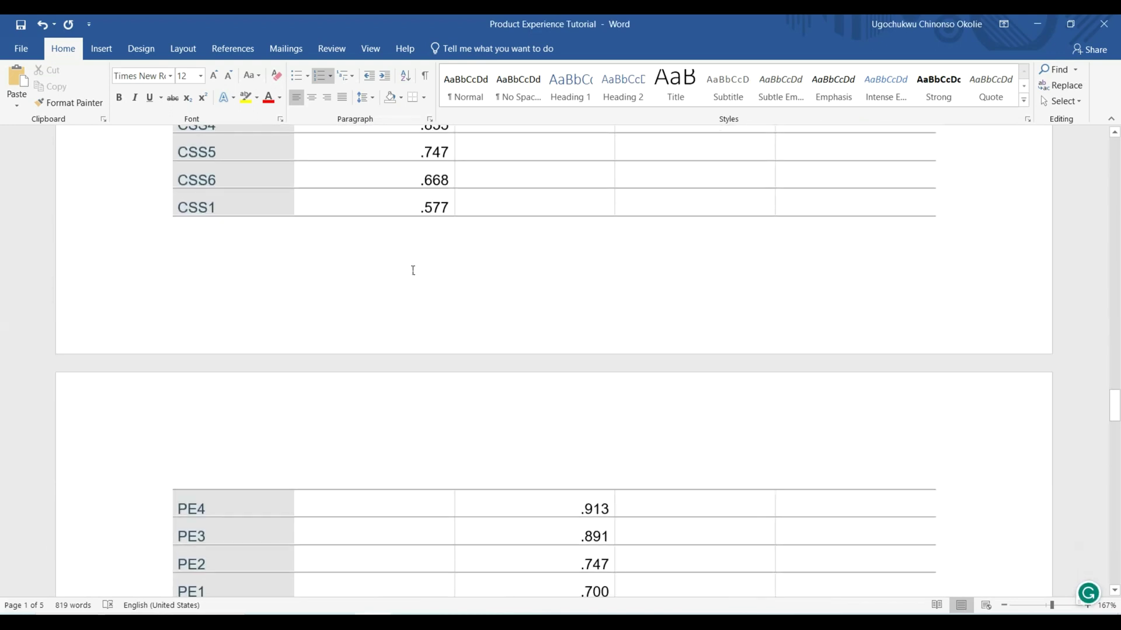
pyautogui.scroll(-8, 413, 270)
pyautogui.scroll(5, 418, 305)
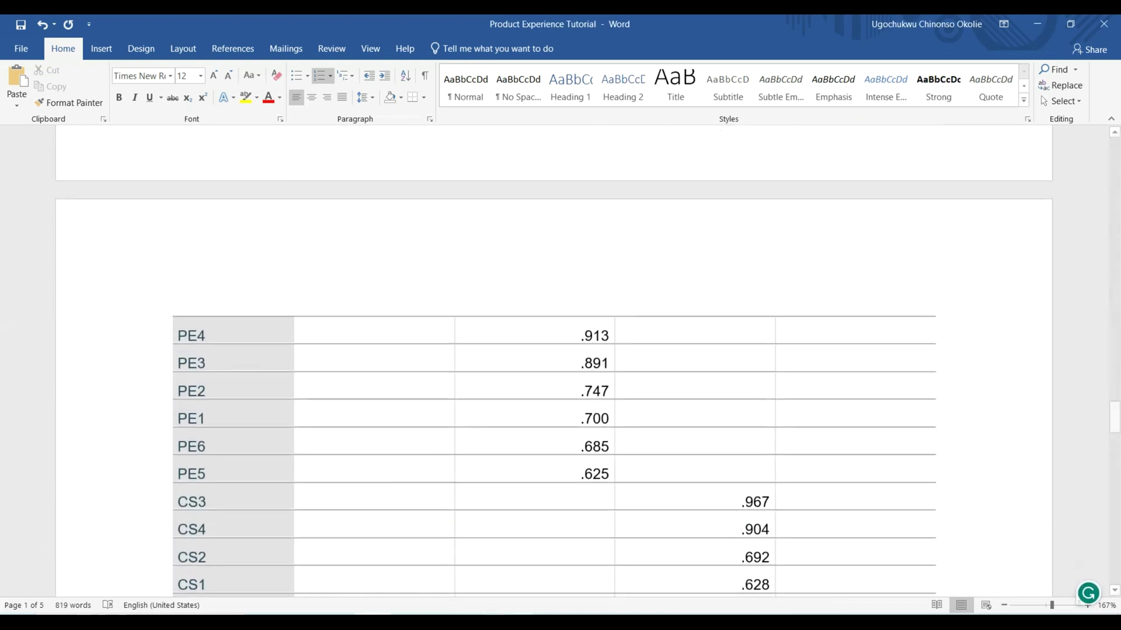
pyautogui.moveTo(533, 595)
pyautogui.click(438, 558)
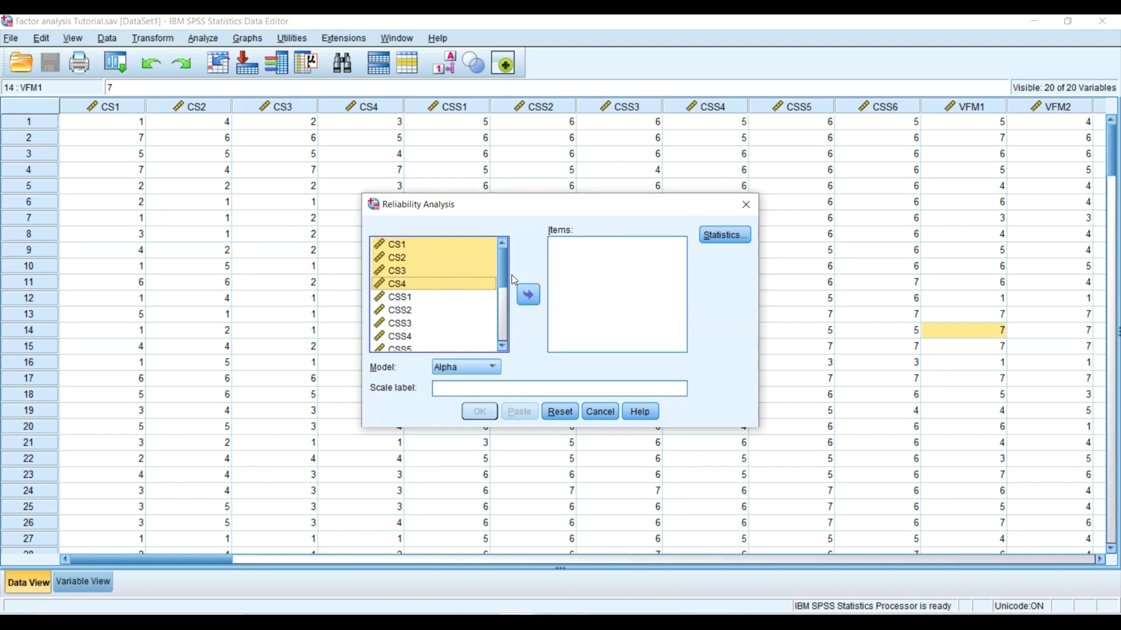
# Run the reliability analysis with the Alpha model on items CS1 to CS4, including the Scale if item deleted statistics.
pyautogui.click(518, 289)
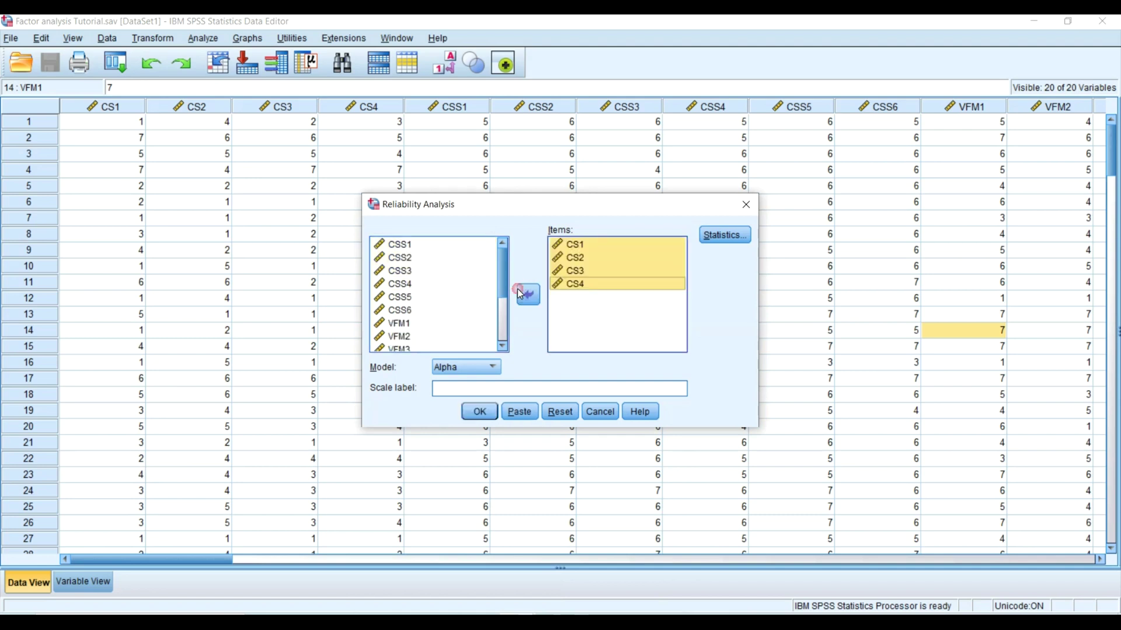
pyautogui.click(716, 235)
pyautogui.click(479, 245)
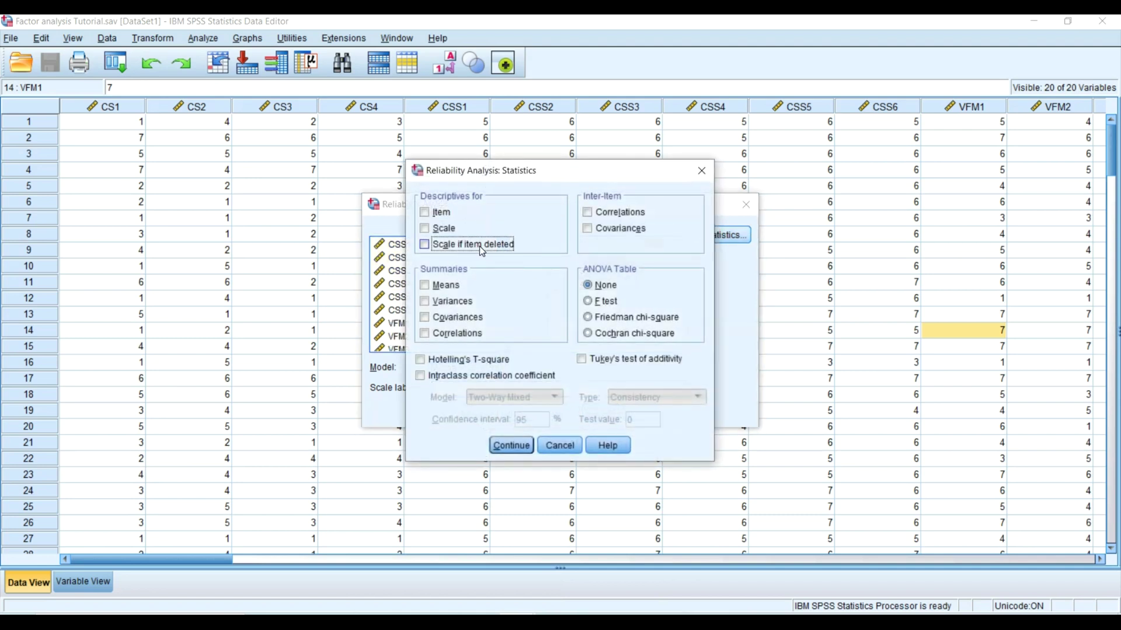
pyautogui.click(511, 446)
pyautogui.click(492, 412)
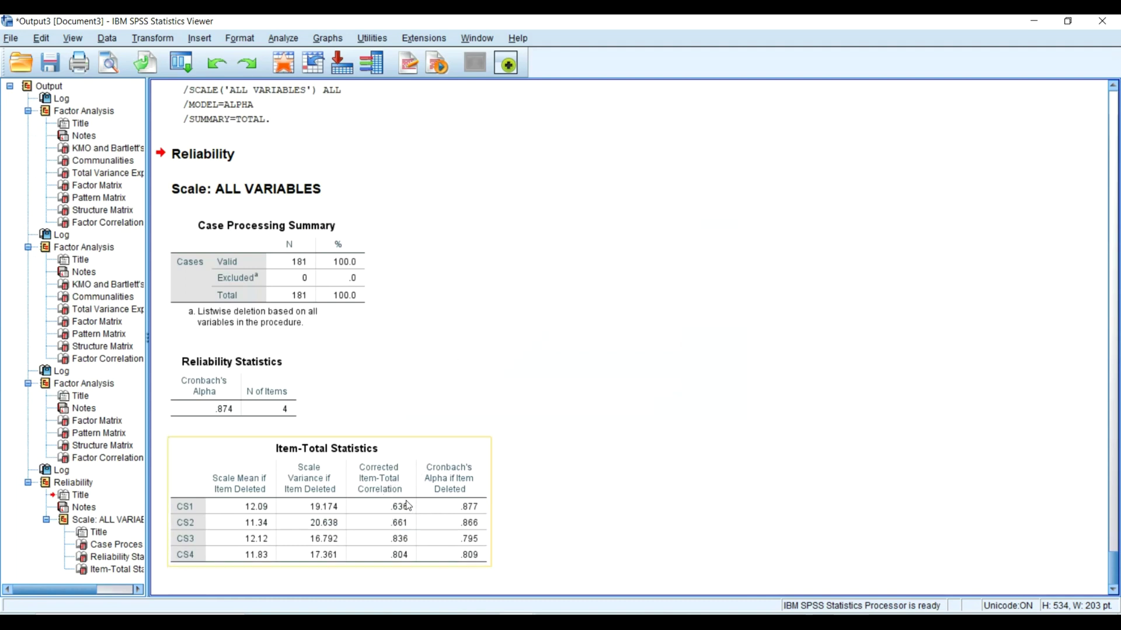
pyautogui.click(393, 539)
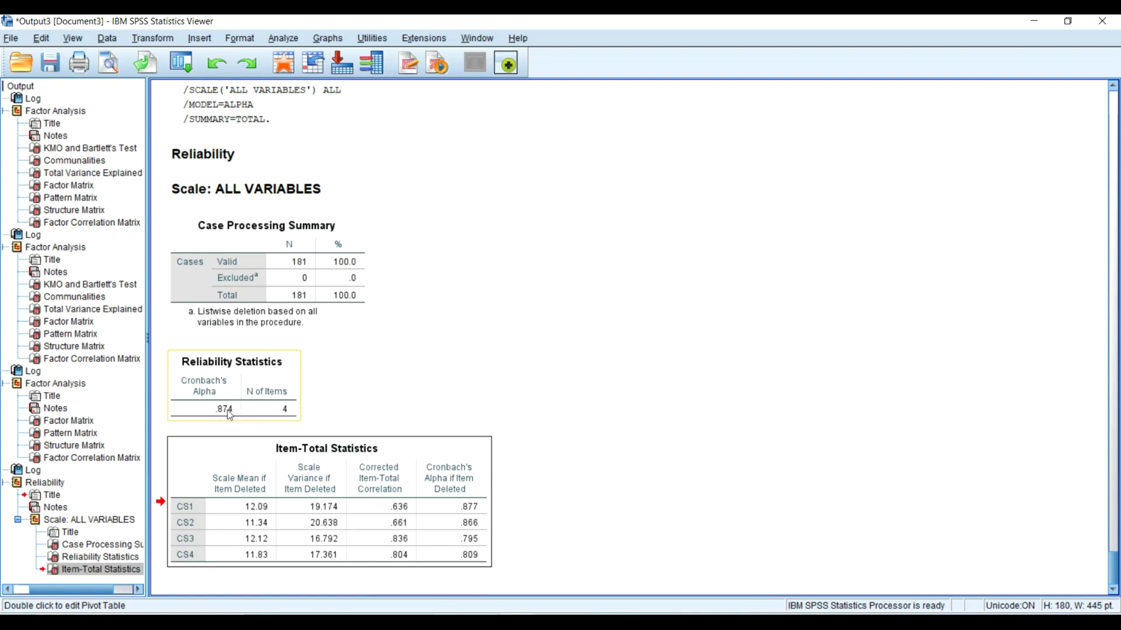
# Reopen the Reliability Analysis and remove CS1 to CS4 from its items.
pyautogui.click(178, 68)
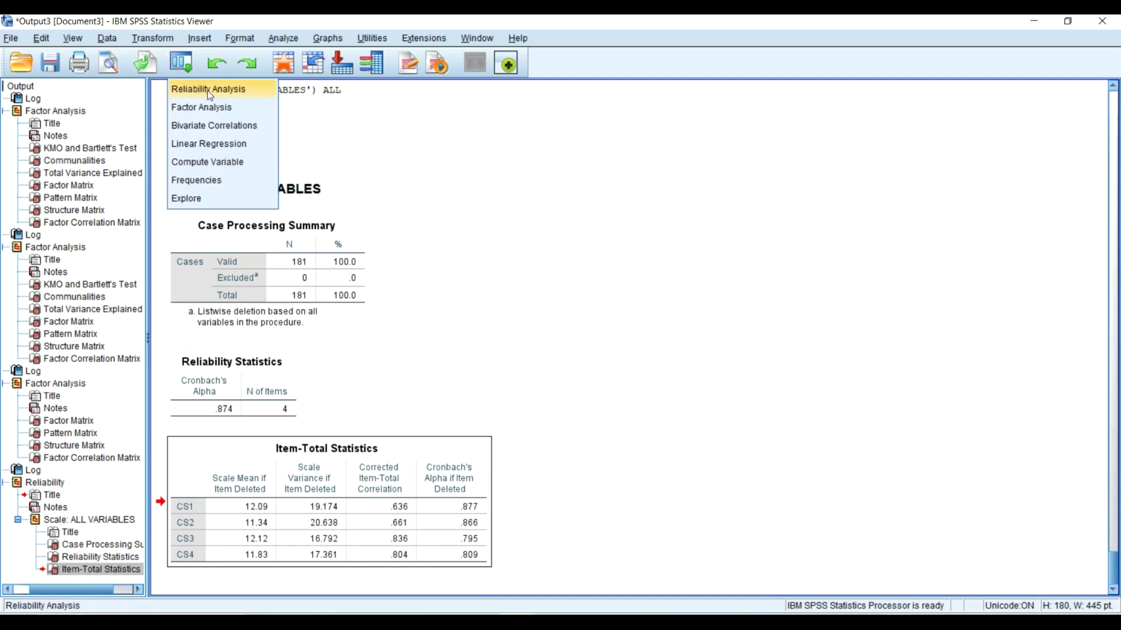
pyautogui.click(209, 92)
pyautogui.click(564, 245)
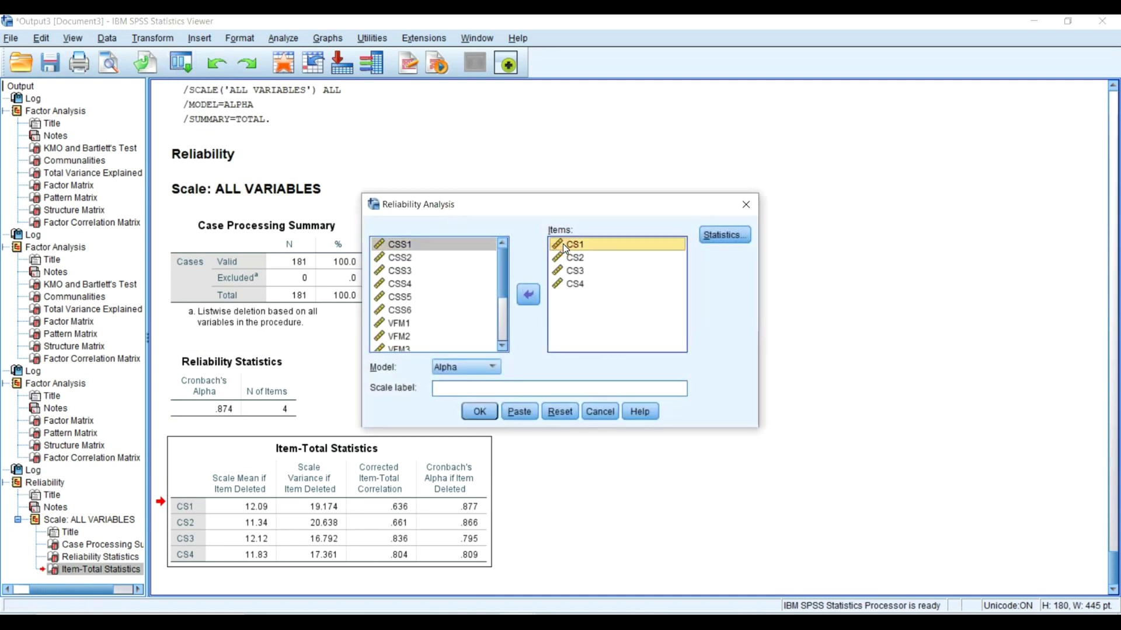
pyautogui.hotkey('shift', 'Down')
pyautogui.hotkey('shift', 'Down')
pyautogui.hotkey('shift', 'Down')
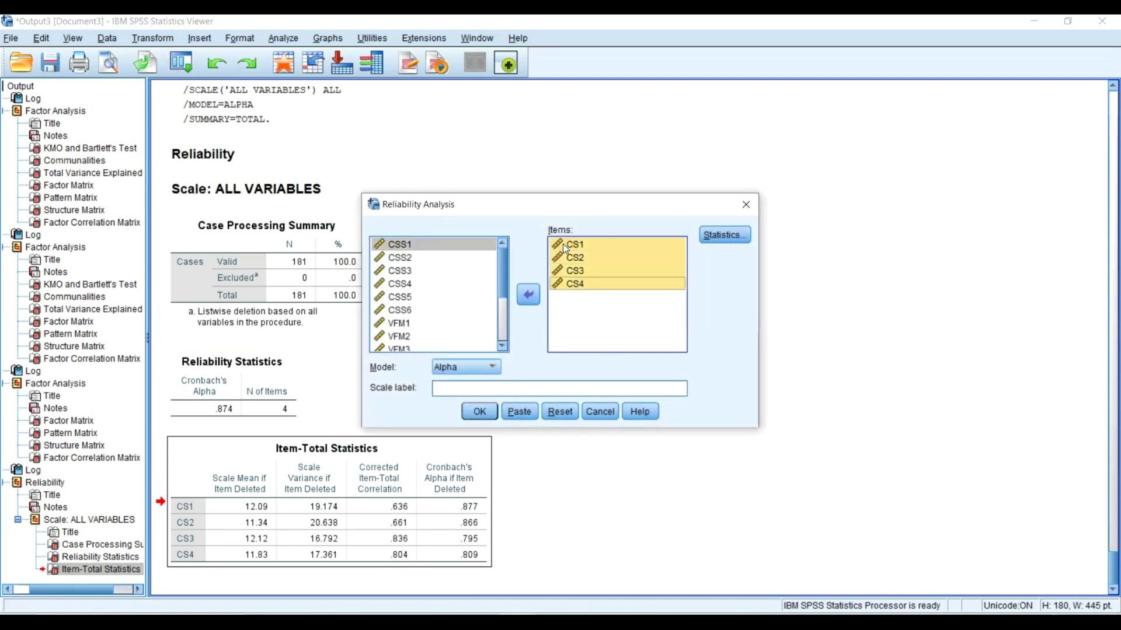
pyautogui.click(529, 293)
# Add CSS1 to CSS6 as the items and run the reliability analysis.
pyautogui.click(440, 295)
pyautogui.hotkey('shift', 'Down')
pyautogui.hotkey('shift', 'Down')
pyautogui.hotkey('shift', 'Down')
pyautogui.hotkey('shift', 'Down')
pyautogui.hotkey('shift', 'Down')
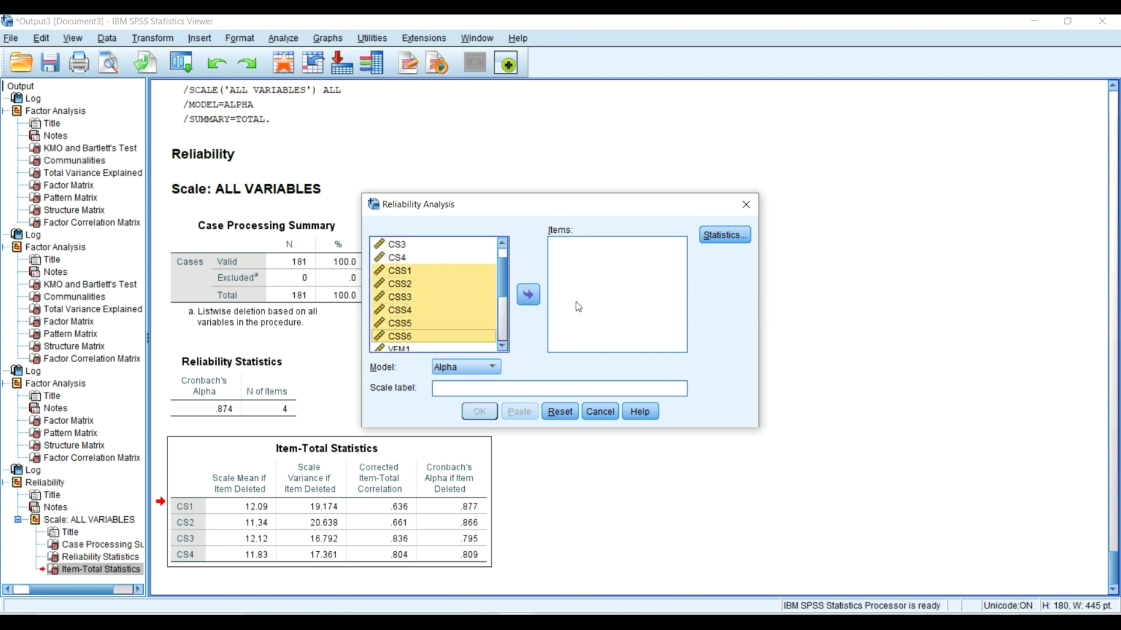
pyautogui.click(538, 299)
pyautogui.click(470, 416)
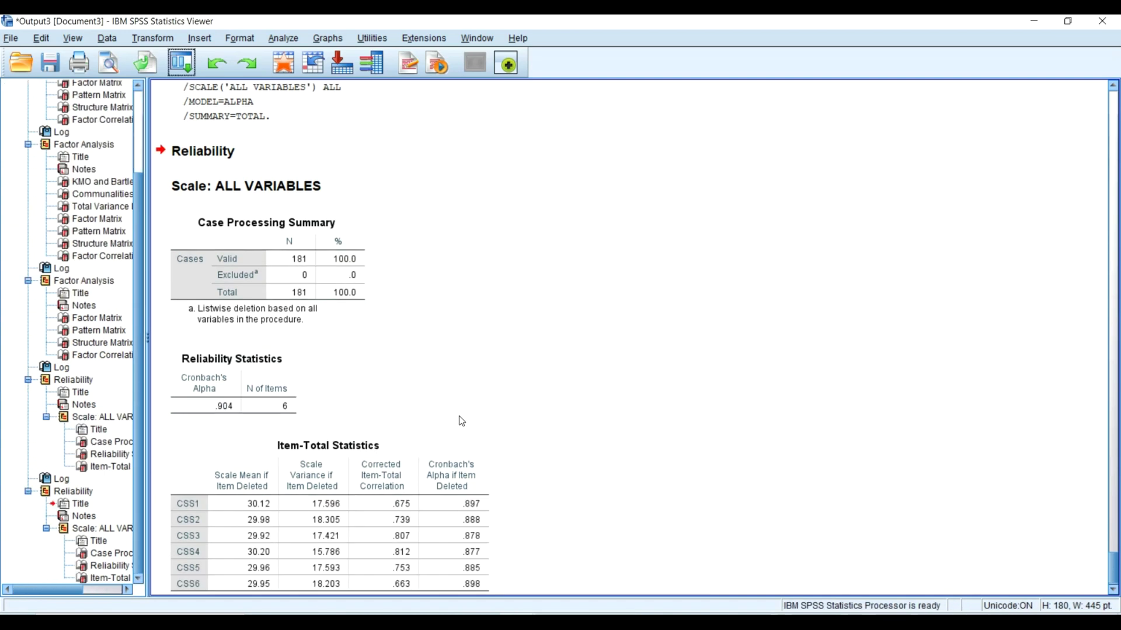
# Examine the Cronbach's Alpha and the Item-Total Statistics table of the CSS items.
pyautogui.scroll(-1, 467, 421)
pyautogui.click(233, 379)
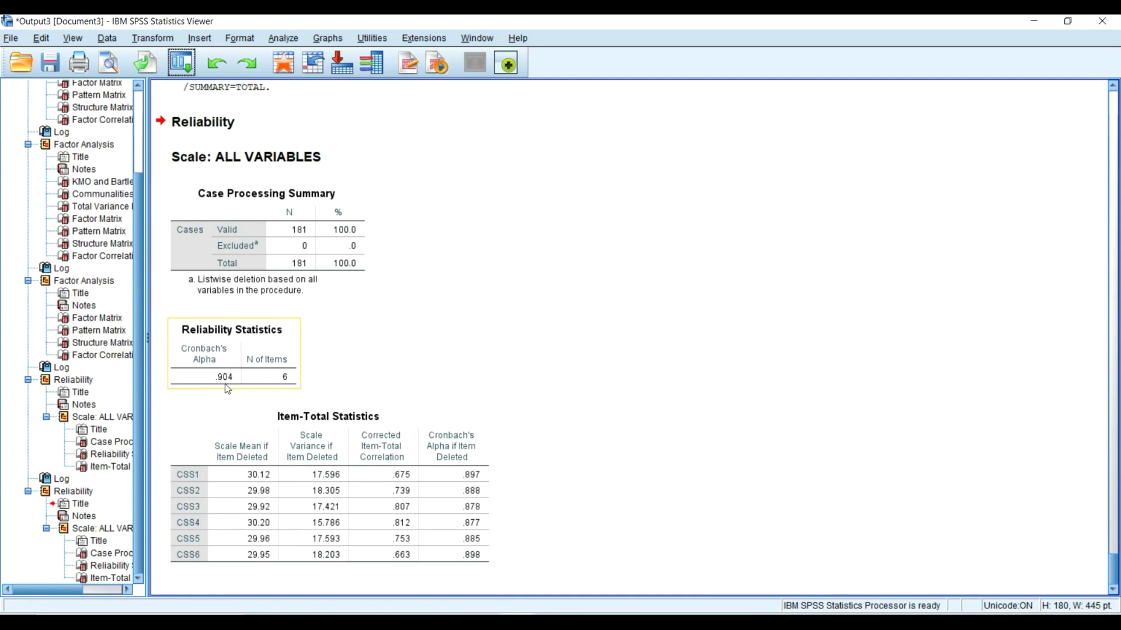
pyautogui.click(240, 447)
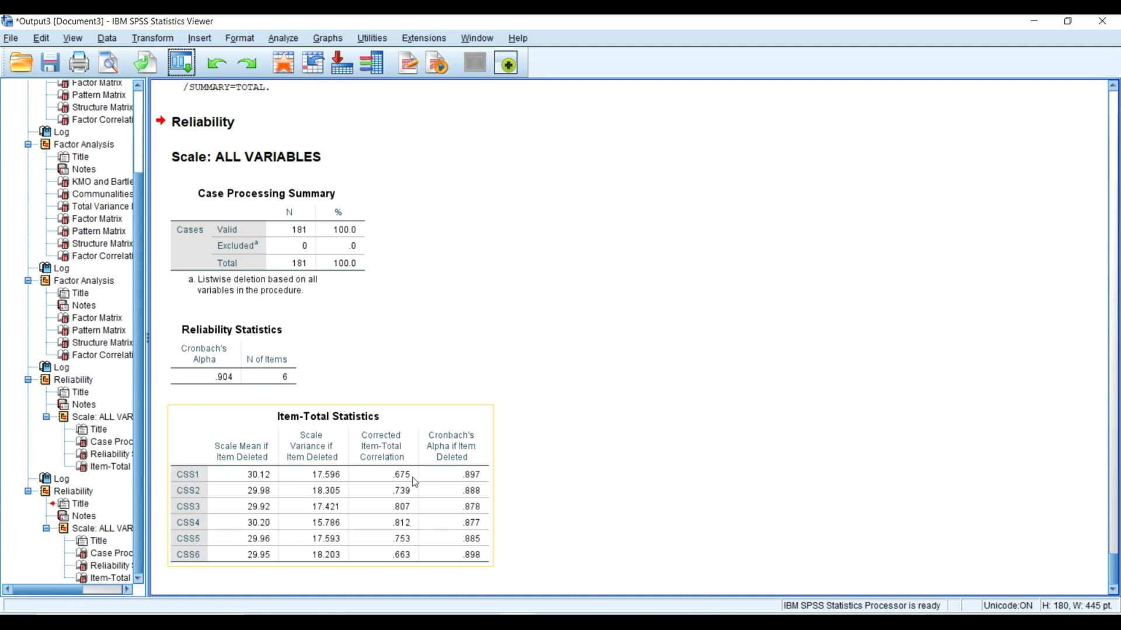
pyautogui.click(344, 495)
pyautogui.click(195, 473)
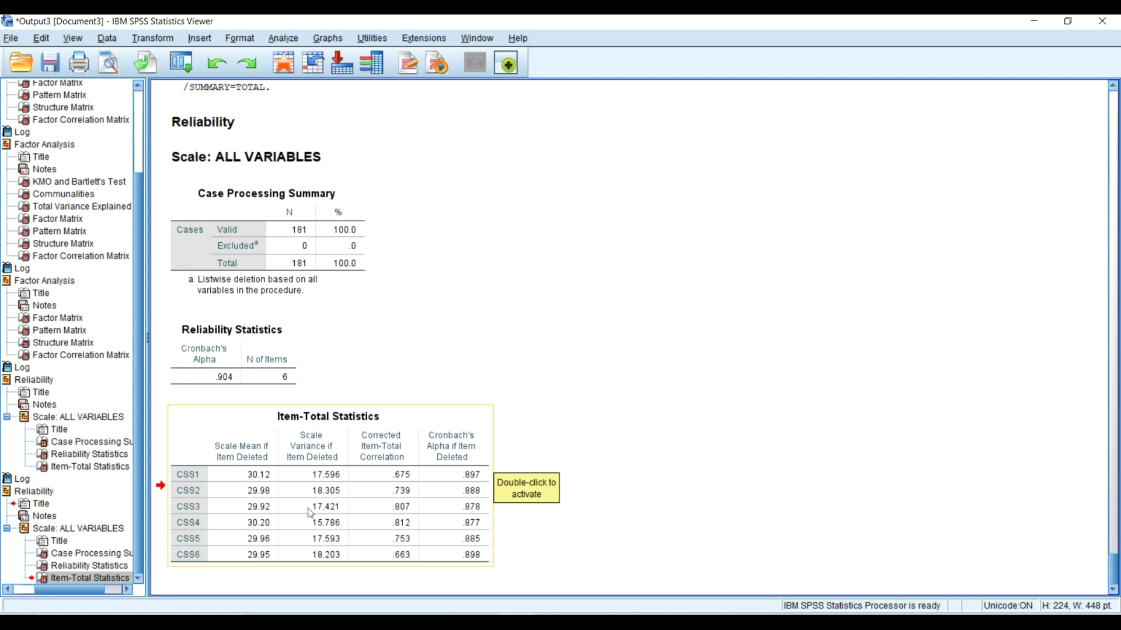
# Reopen the Reliability Analysis and clear CSS1 to CSS6 from its items.
pyautogui.click(181, 63)
pyautogui.click(211, 89)
pyautogui.click(578, 246)
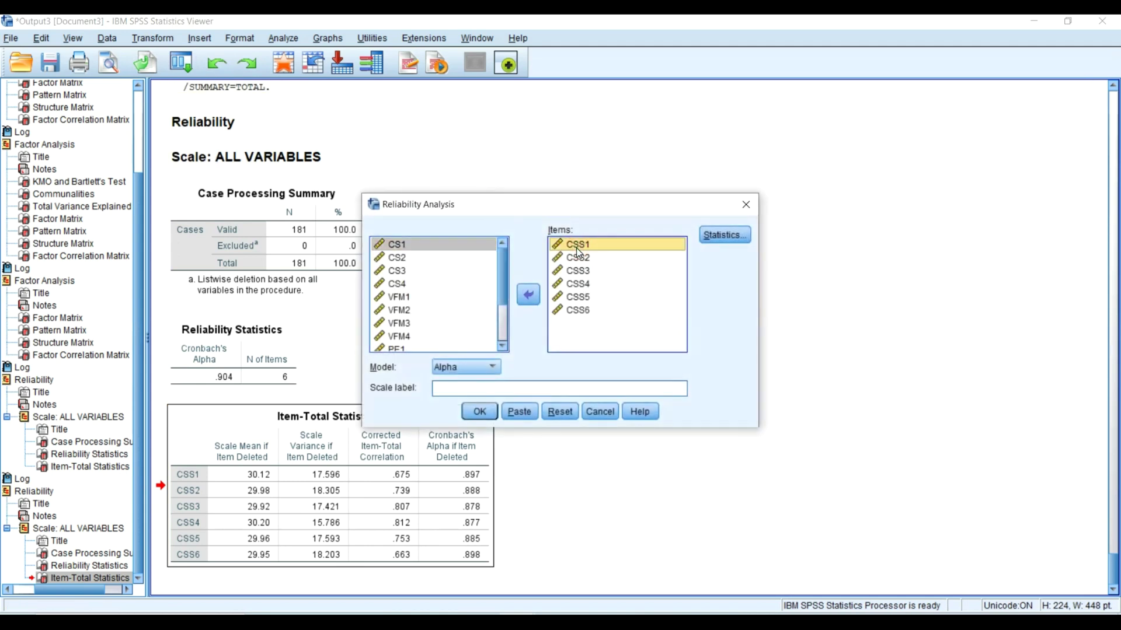
pyautogui.hotkey('shift', 'Down')
pyautogui.hotkey('shift', 'Down')
pyautogui.hotkey('shift', 'Down')
pyautogui.hotkey('shift', 'Down')
pyautogui.hotkey('shift', 'Down')
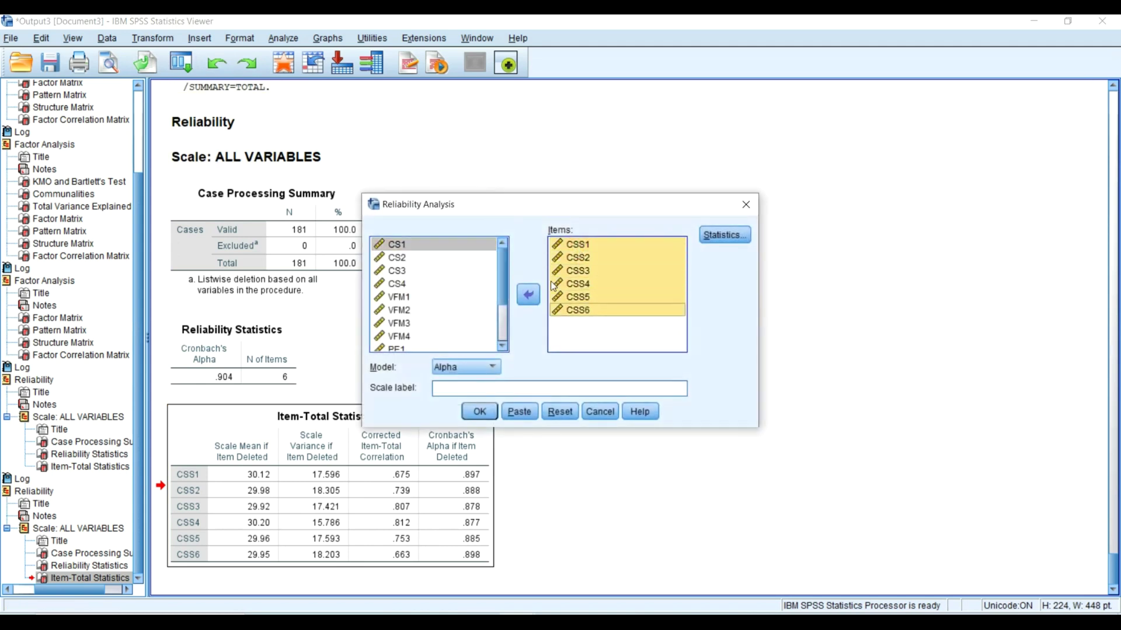
pyautogui.click(531, 298)
# Run the reliability analysis on items PE1 to PE6 and inspect the resulting reliability and item-total statistics.
pyautogui.scroll(-4, 440, 303)
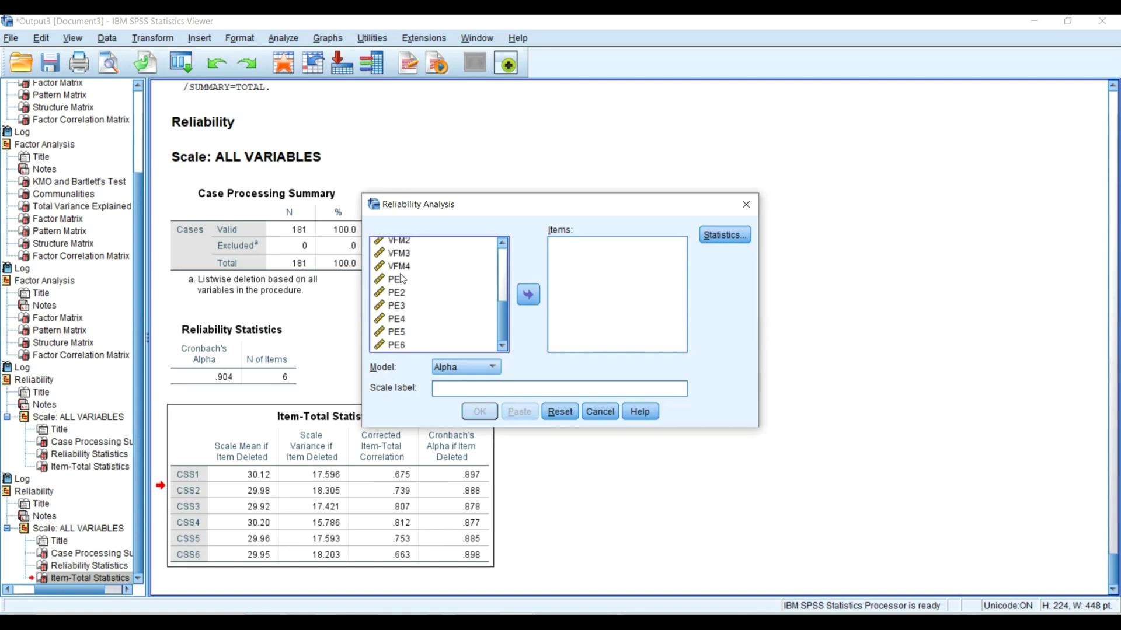
pyautogui.click(402, 281)
pyautogui.hotkey('shift', 'Down')
pyautogui.hotkey('shift', 'Down')
pyautogui.hotkey('shift', 'Down')
pyautogui.hotkey('shift', 'Down')
pyautogui.hotkey('shift', 'Down')
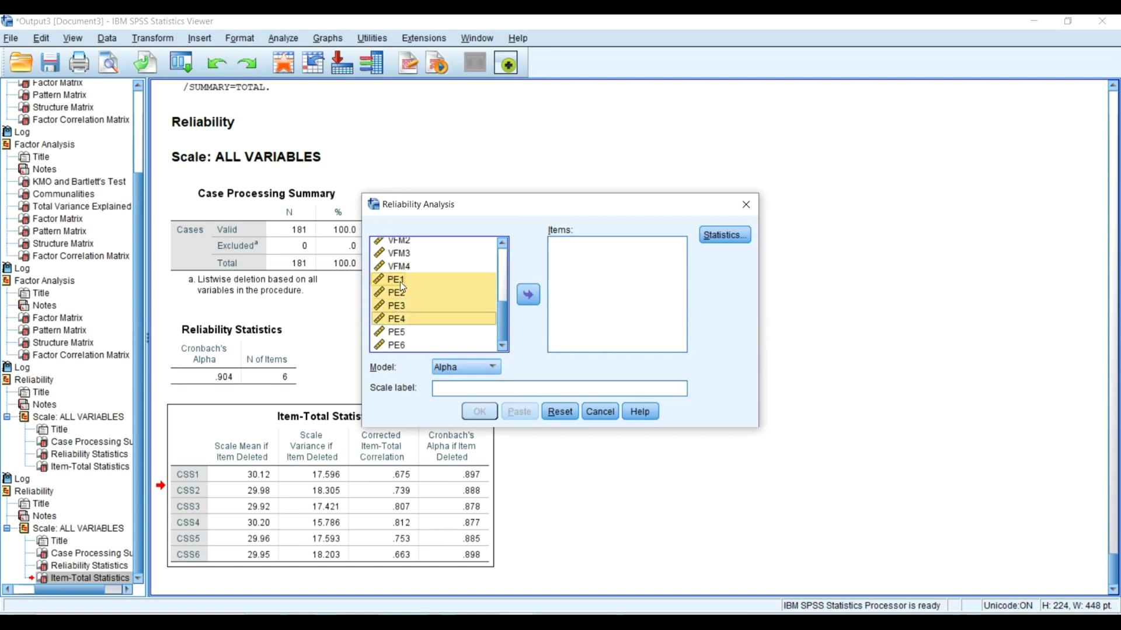
pyautogui.click(528, 295)
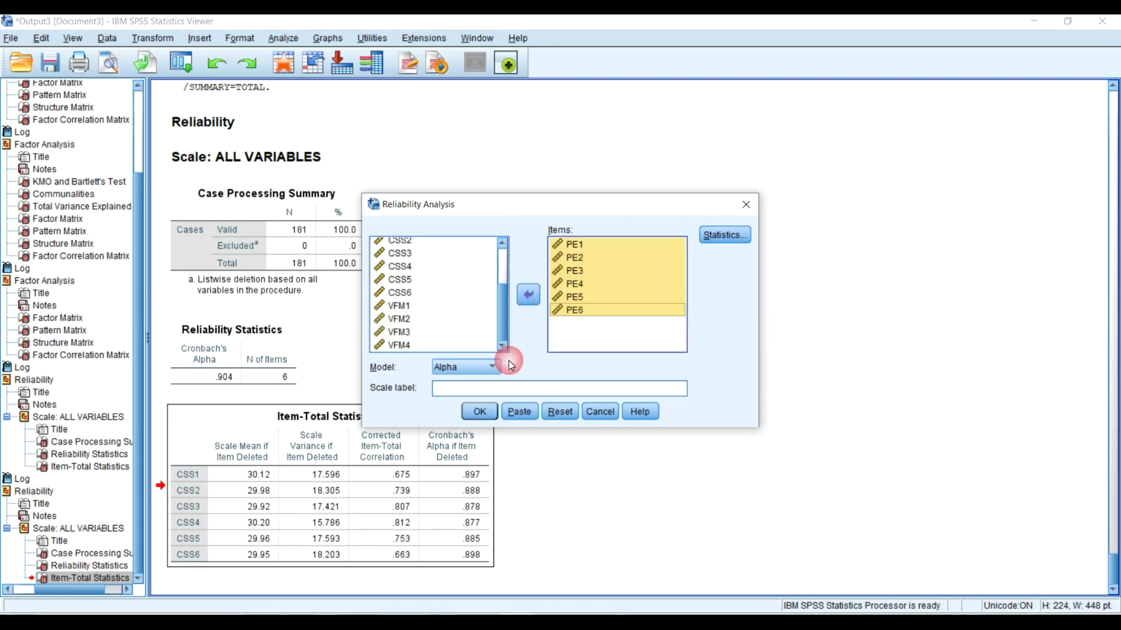
pyautogui.click(492, 412)
pyautogui.click(289, 372)
pyautogui.click(324, 505)
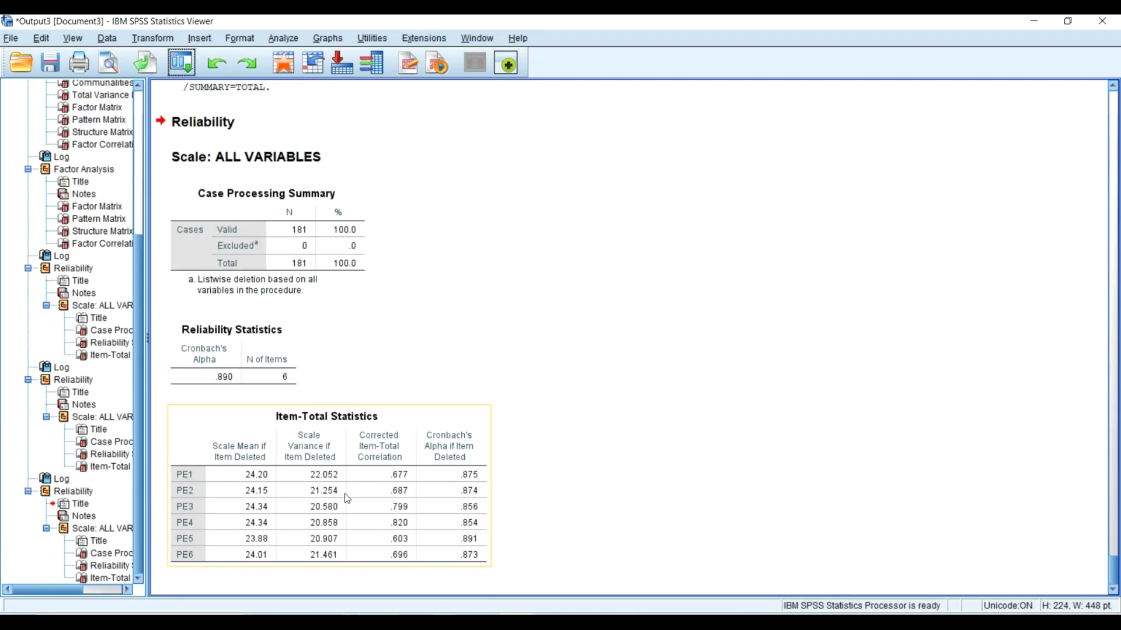